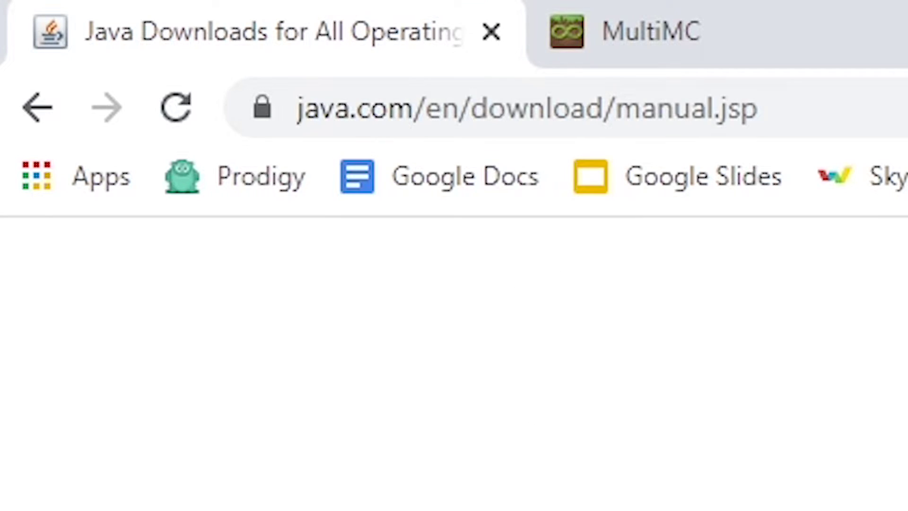
- Scroll the java.com download page to the Windows Offline (64-bit) 73.29 MB option
scroll(316, 337, "up", 1)
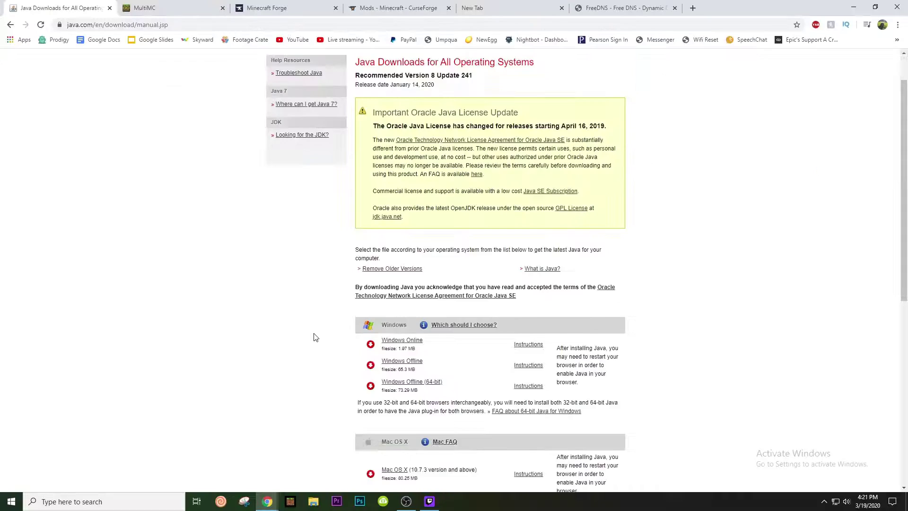
scroll(316, 338, "up", 1)
scroll(310, 171, "down", 2)
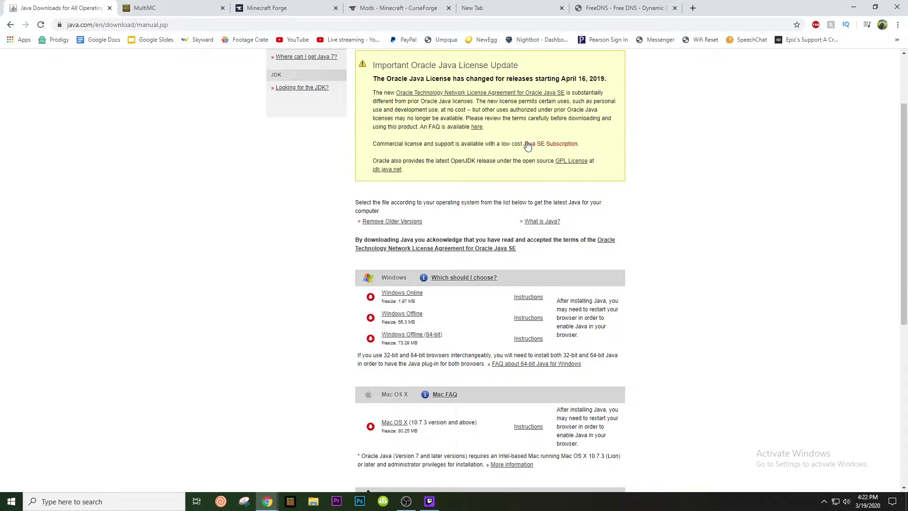
left_click_drag(381, 278, 412, 282)
left_click(462, 325)
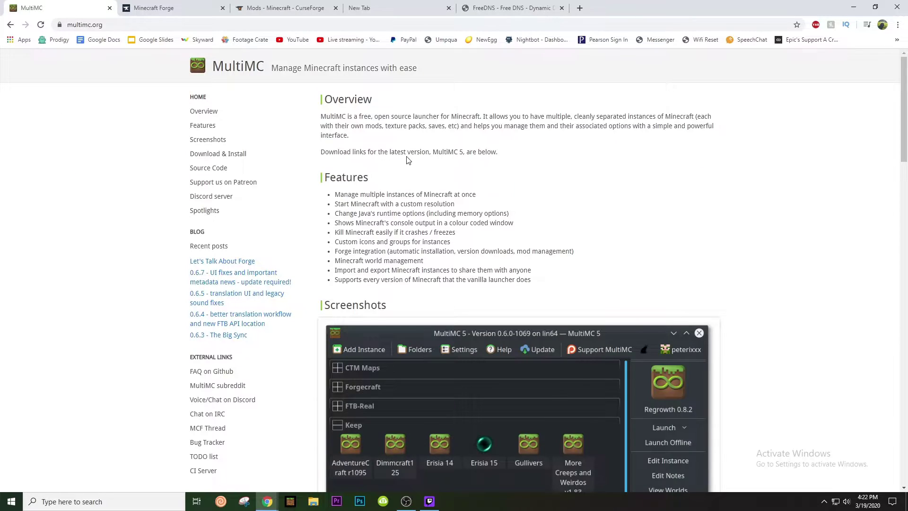
- Scroll multimc.org to the Download & Install section and highlight its heading
scroll(407, 157, "down", 6)
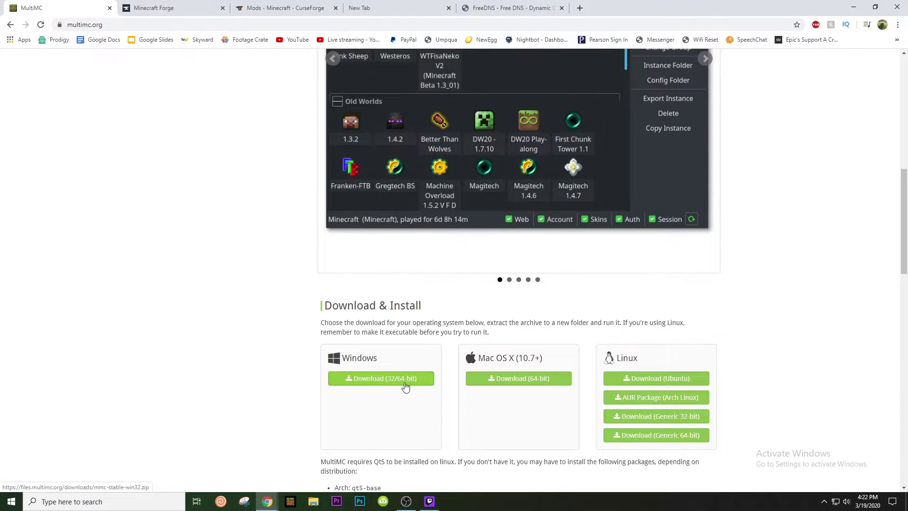
left_click_drag(431, 312, 320, 308)
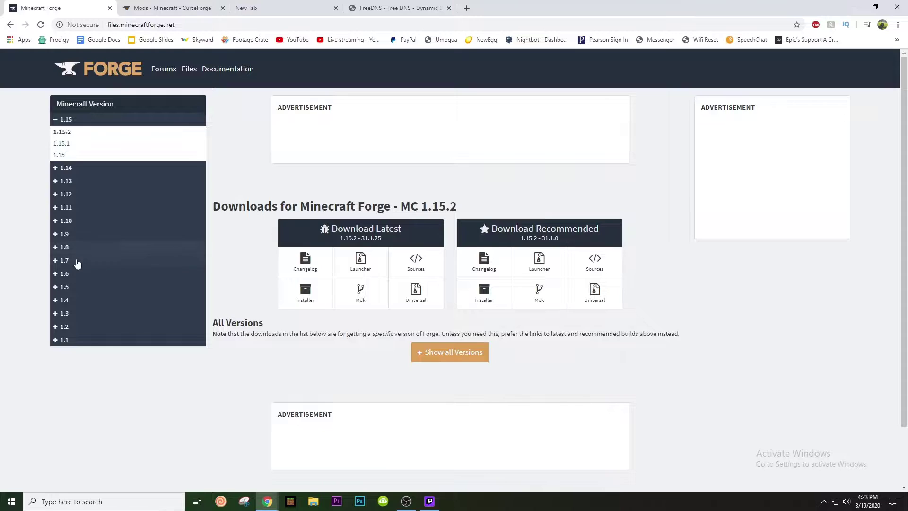
- Open the Forge MC 1.7.10 downloads page and skip the ad to get the recommended installer
left_click(56, 264)
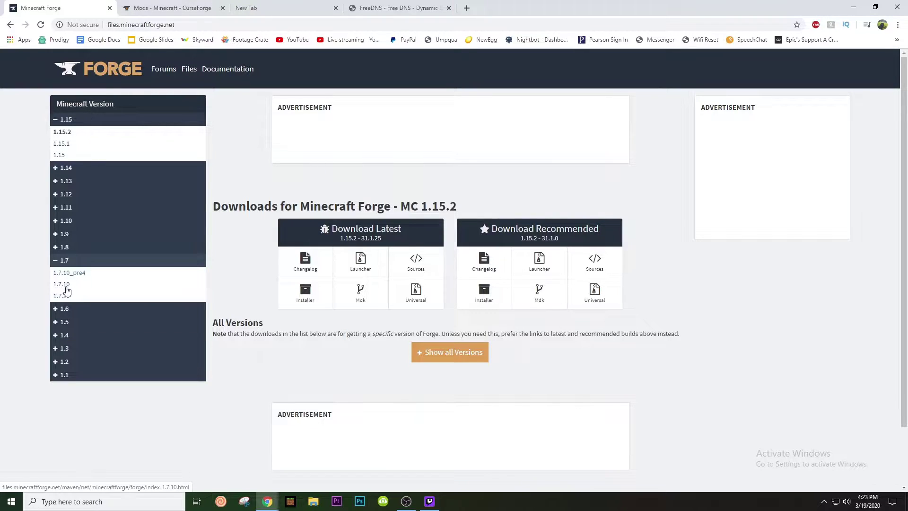
left_click(65, 288)
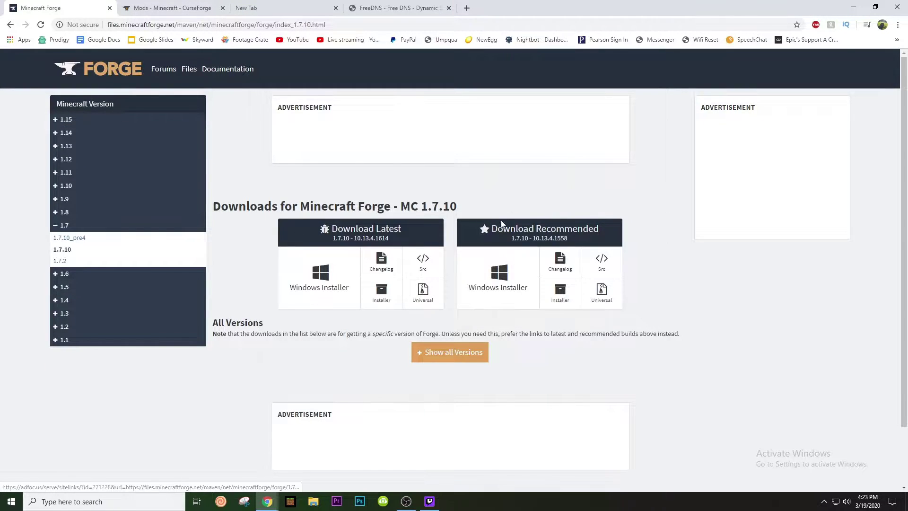
left_click_drag(501, 225, 579, 231)
left_click(606, 229)
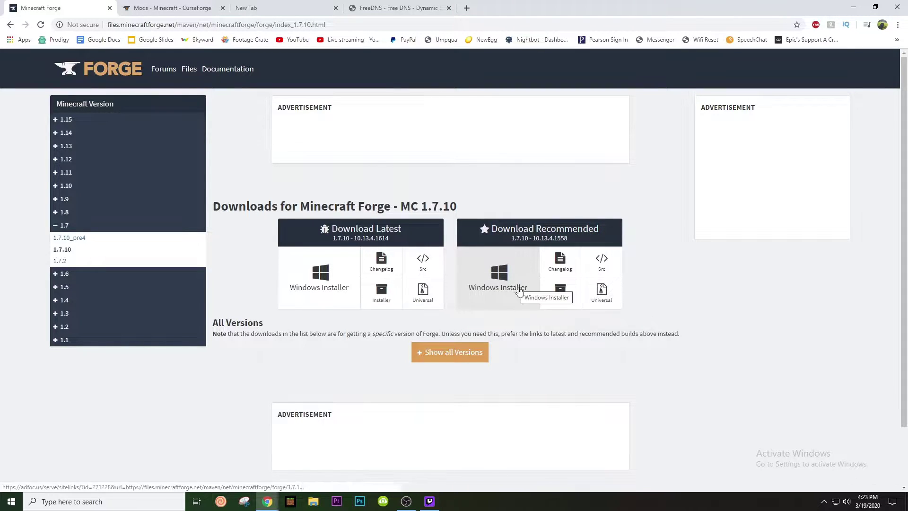
left_click_drag(488, 201, 377, 196)
left_click(409, 209)
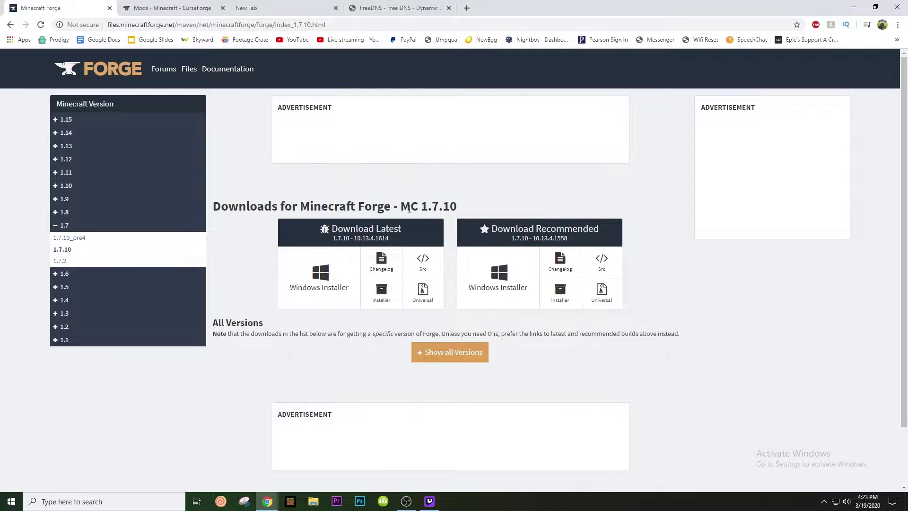
left_click_drag(457, 206, 401, 206)
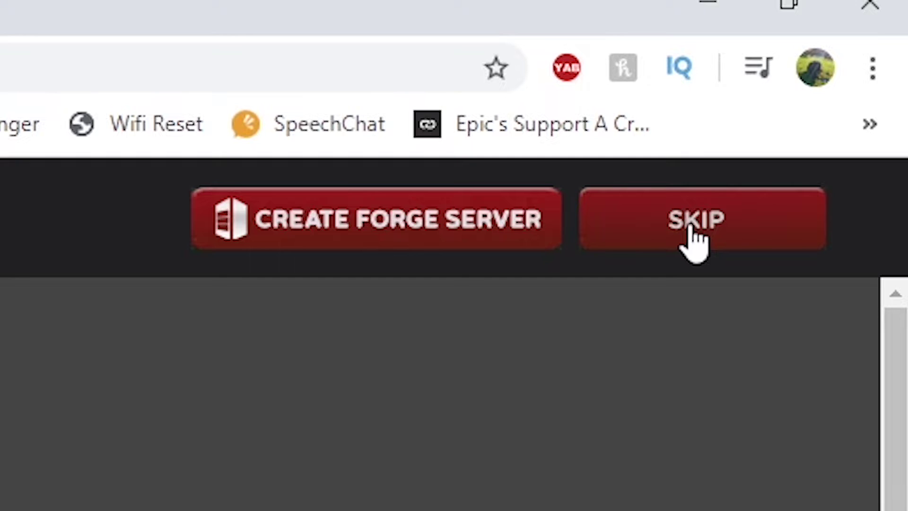
left_click(699, 241)
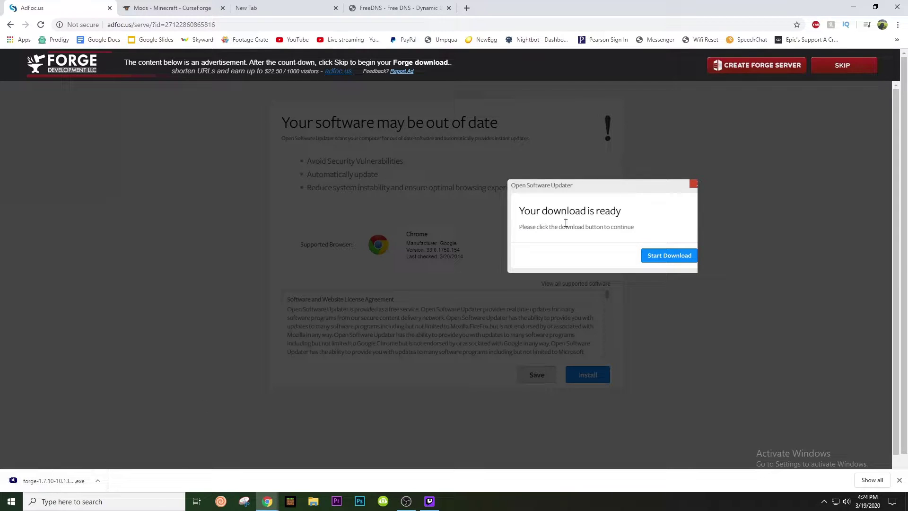
- Restore down Chrome and create a new folder on the desktop
left_click(876, 7)
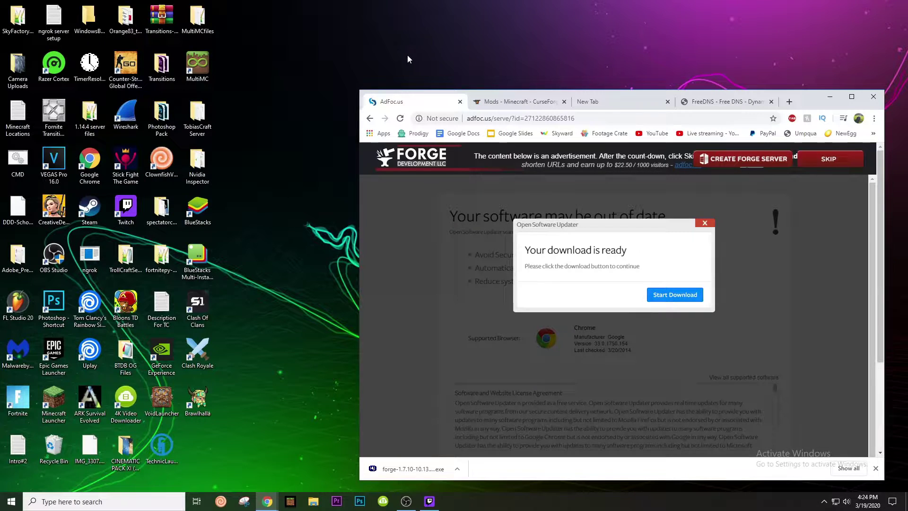
right_click(325, 57)
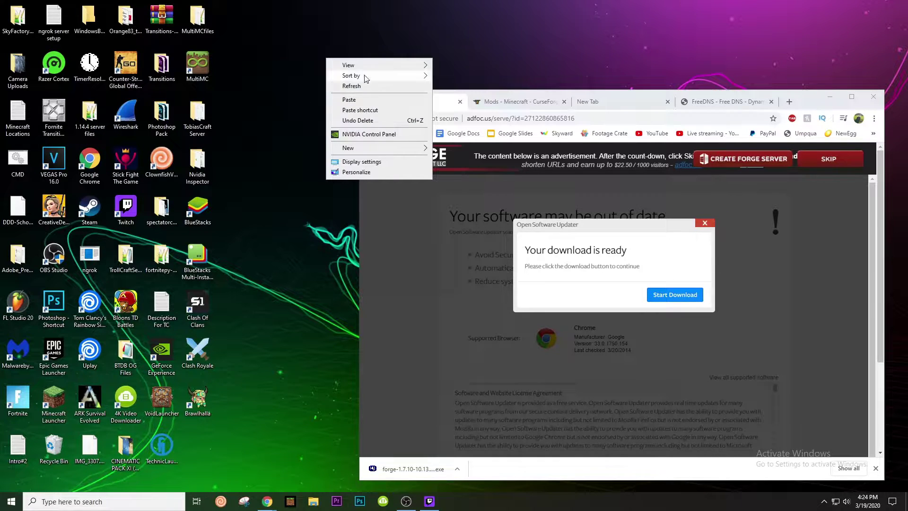
mouse_move(381, 147)
left_click(450, 153)
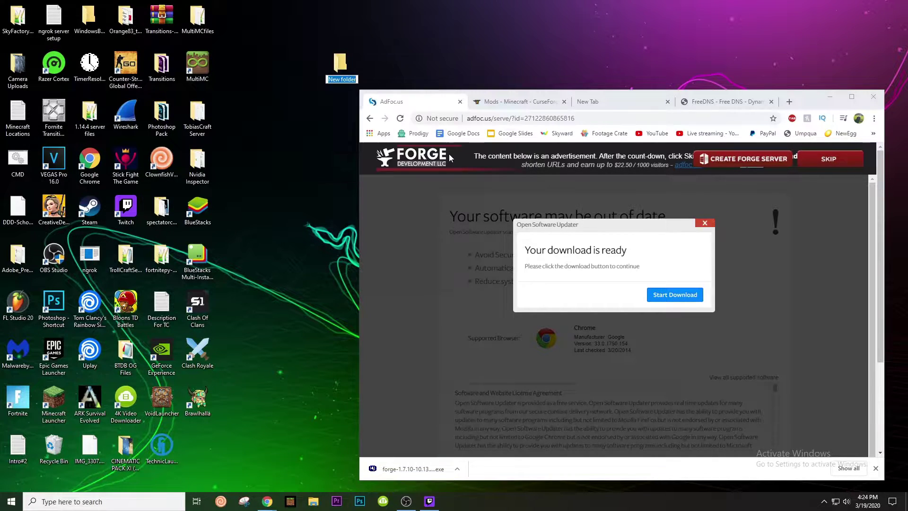
- Rename the new folder to Test and launch the downloaded Forge installer
right_click(354, 75)
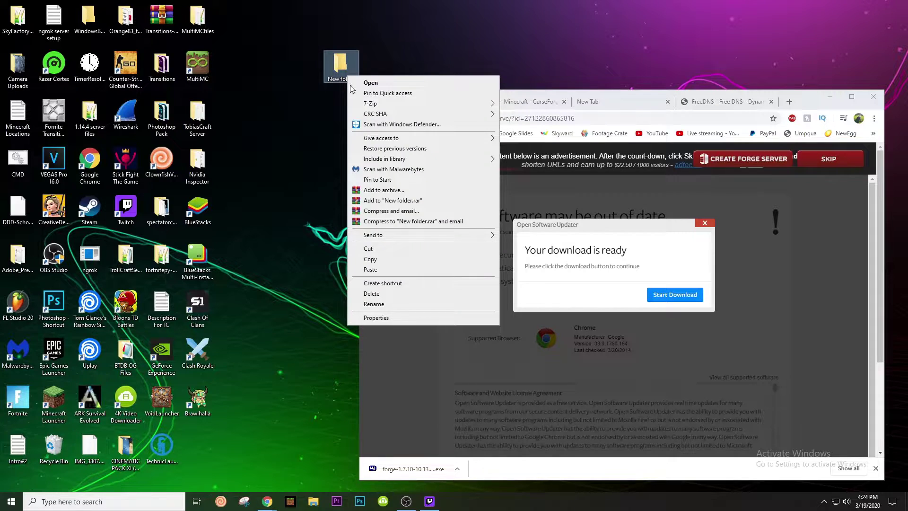
left_click(371, 299)
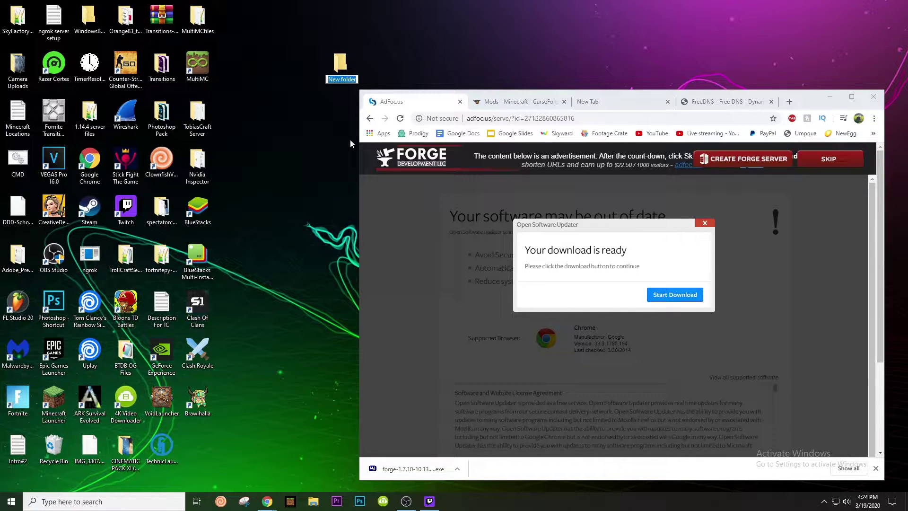
type("Test")
key("Return")
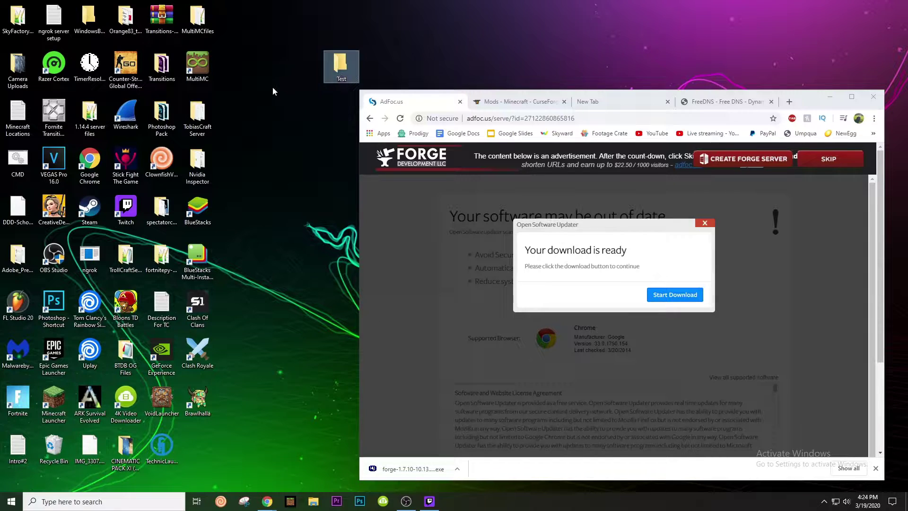
left_click(427, 470)
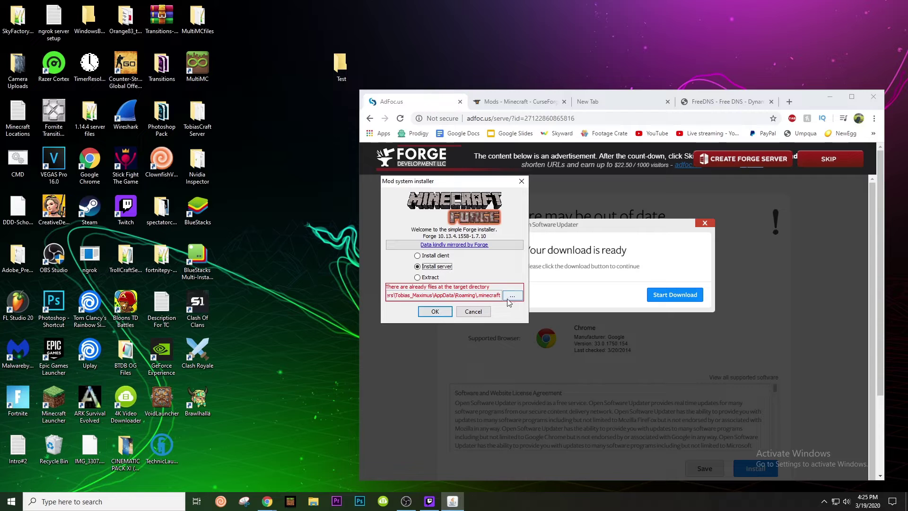
- Install the Forge 1.7.10 server into Desktop\Test and dismiss the completion notice
left_click(385, 302)
left_click(519, 299)
left_click(341, 226)
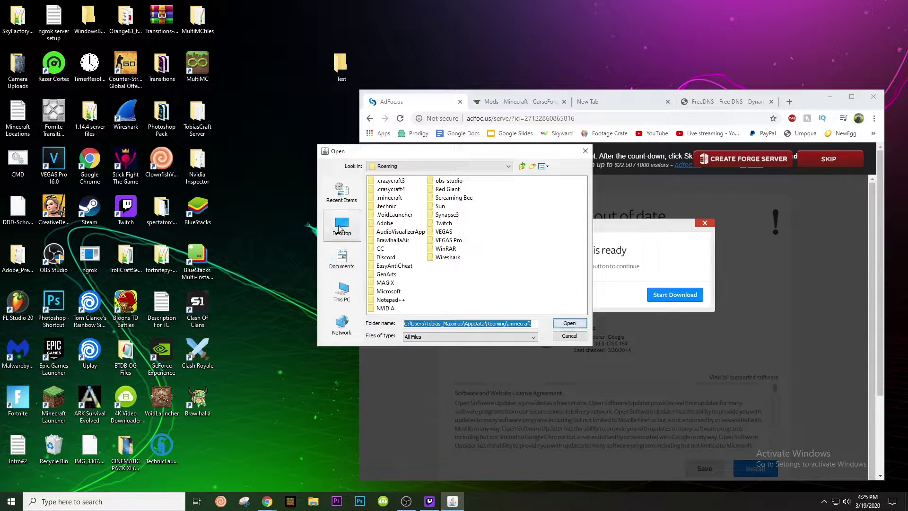
left_click(442, 209)
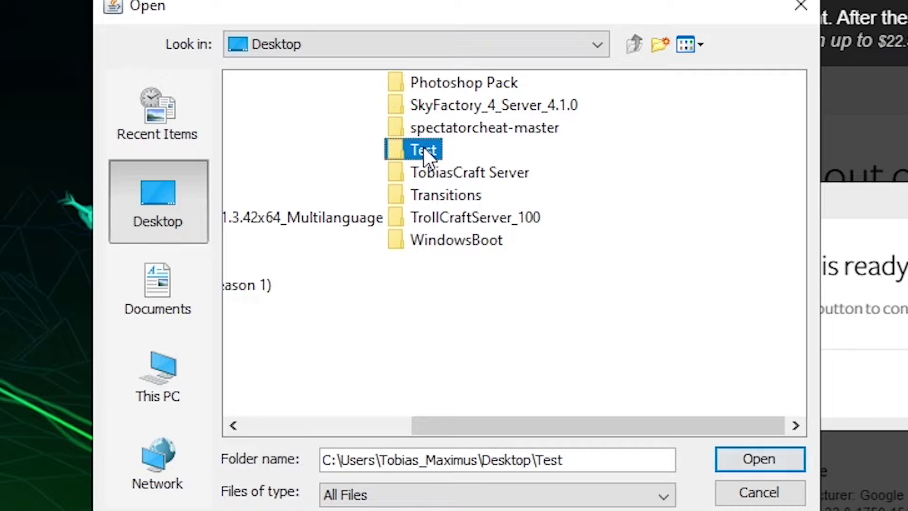
key("Return")
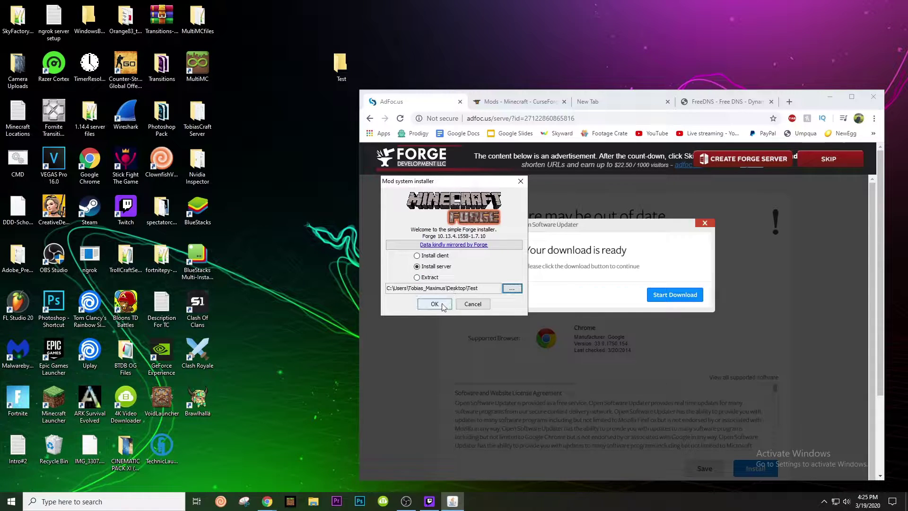
left_click(447, 306)
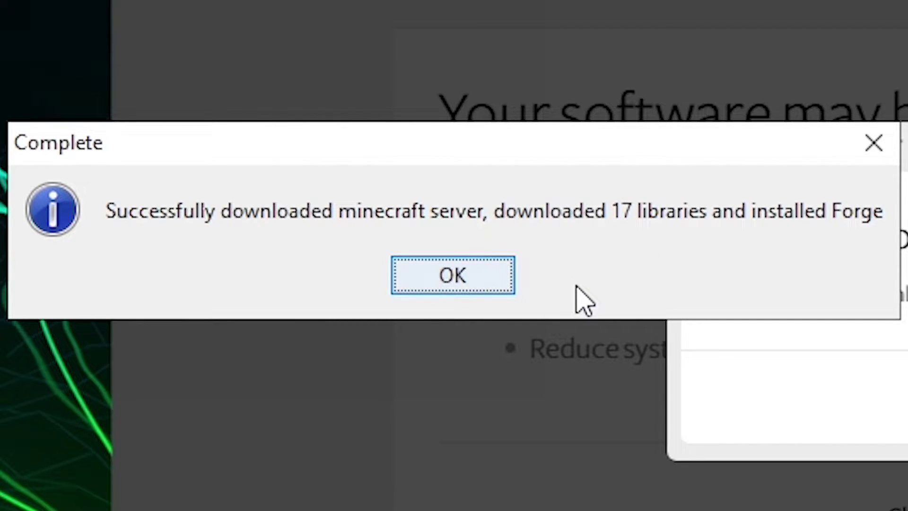
key("Return")
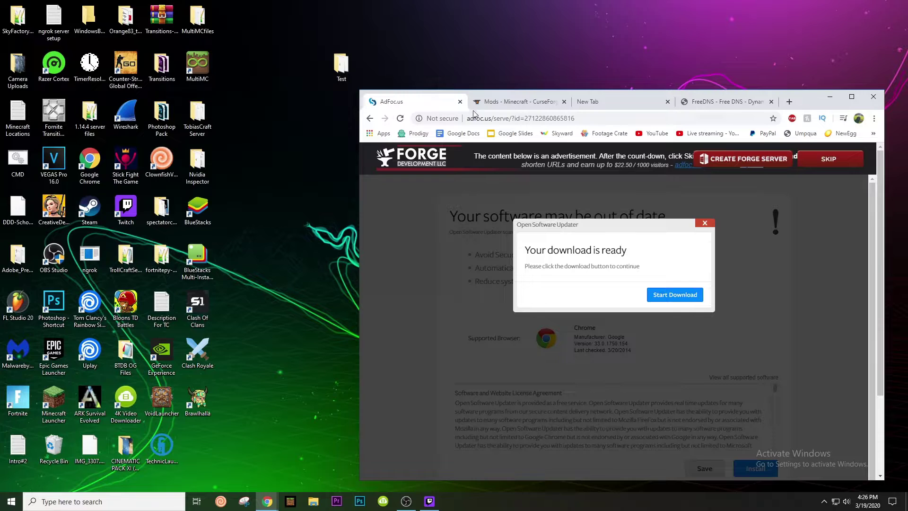
- Close the AdFoc.us tab, maximize Chrome on the CurseForge mods page, then switch to Twitch
left_click(460, 101)
left_click_drag(771, 110, 789, 36)
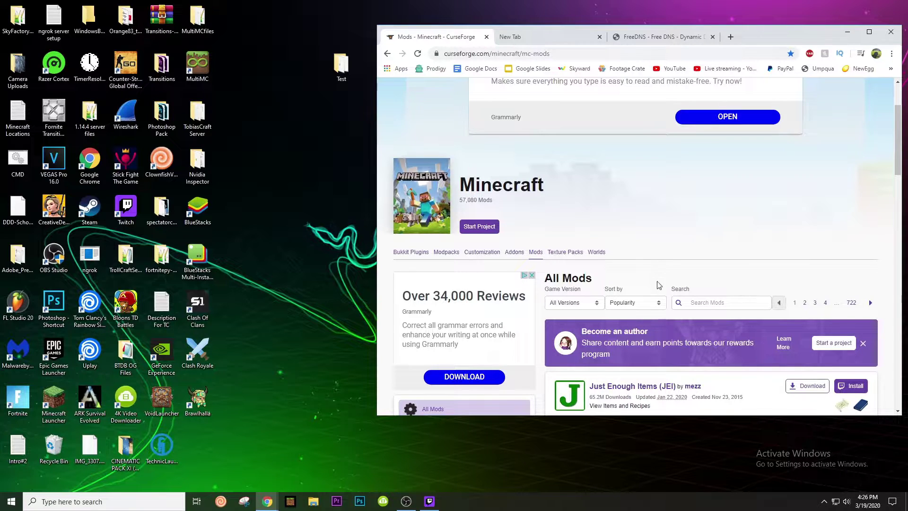
left_click(869, 32)
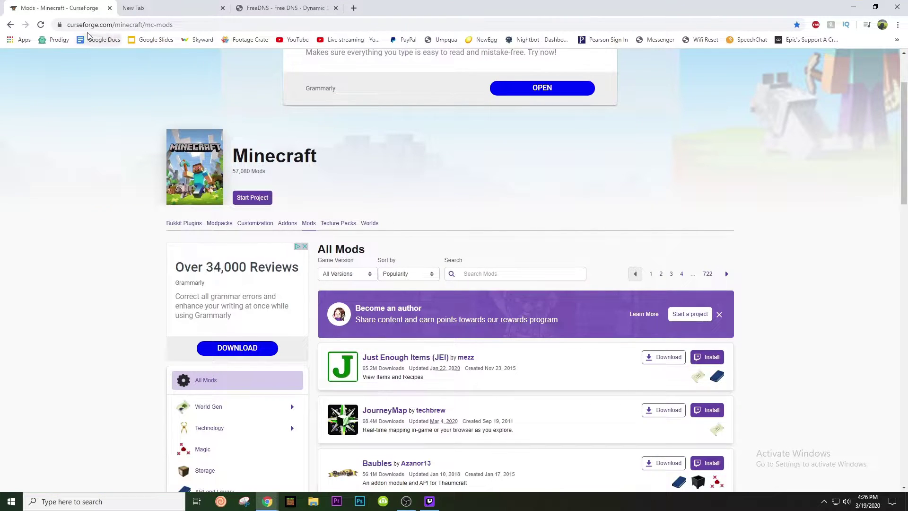
scroll(453, 438, "down", 2)
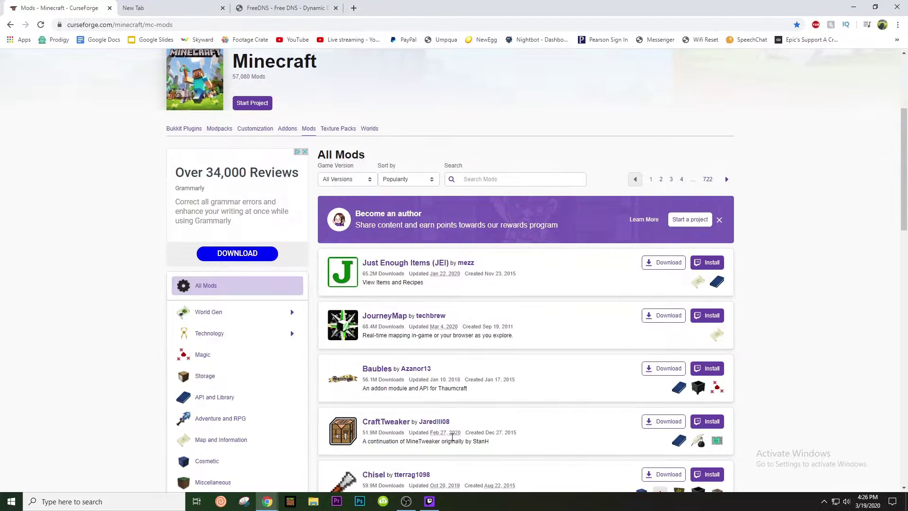
left_click(429, 502)
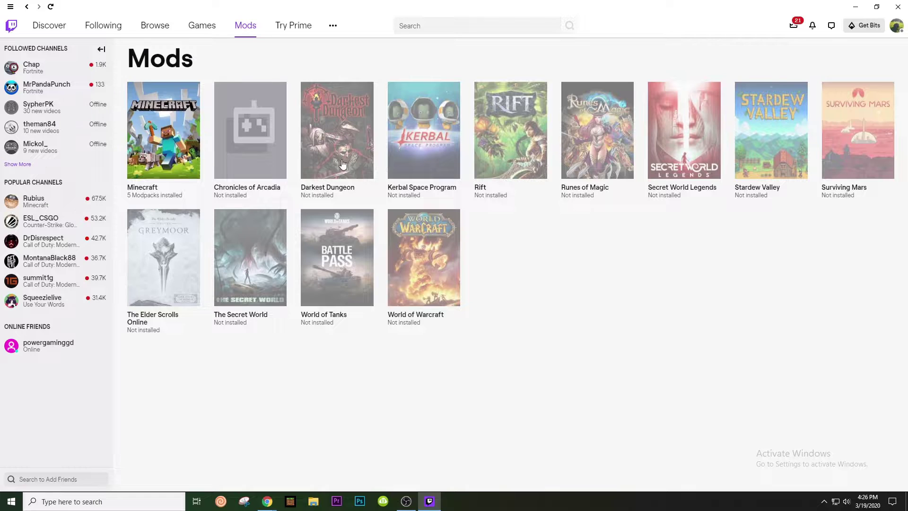
- Start a new custom Minecraft 1.7.10 profile and browse the mods available to add
left_click(164, 149)
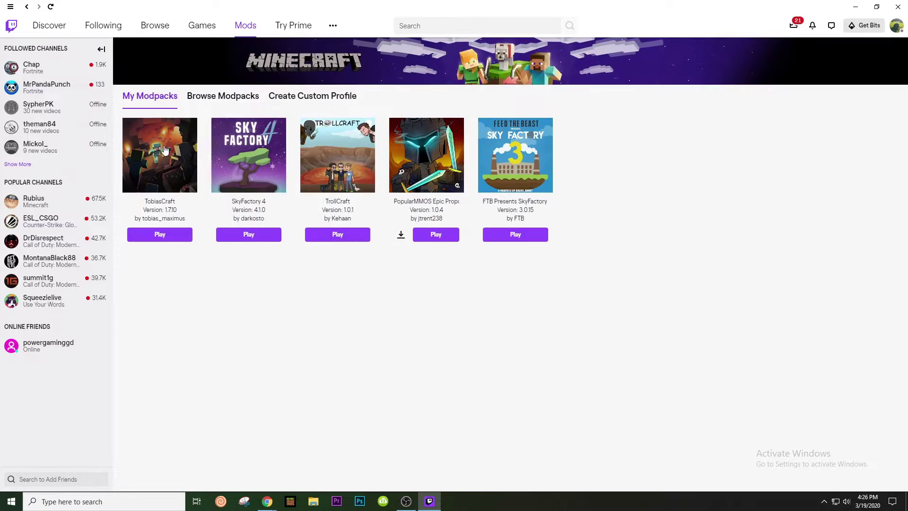
left_click(307, 97)
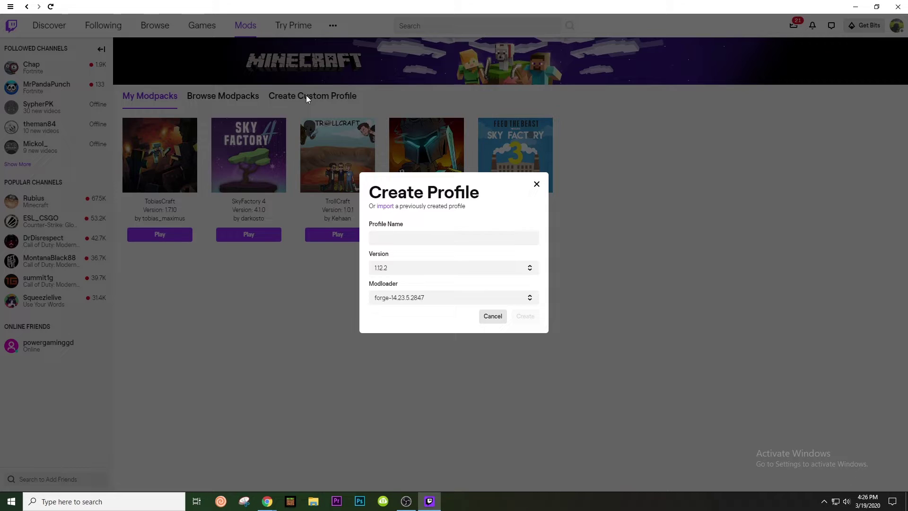
left_click(479, 273)
scroll(422, 377, "down", 4)
scroll(412, 379, "down", 3)
left_click(409, 355)
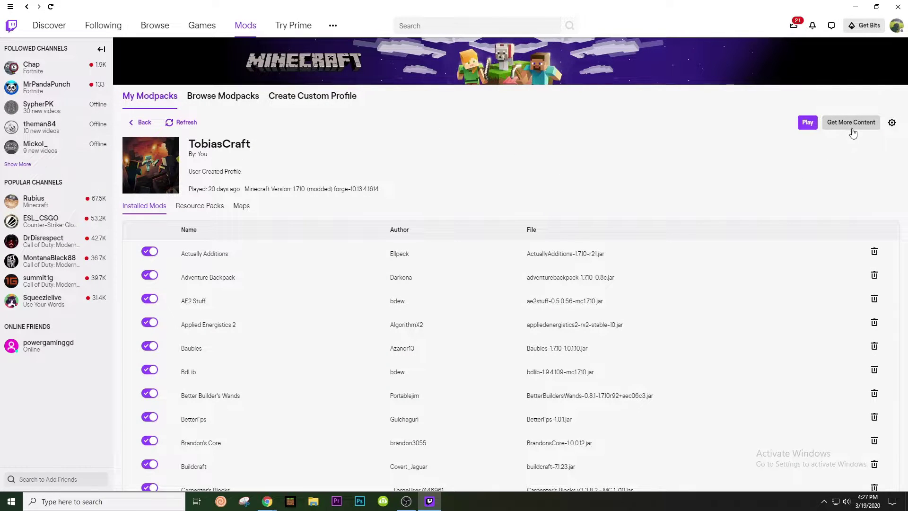
left_click(853, 129)
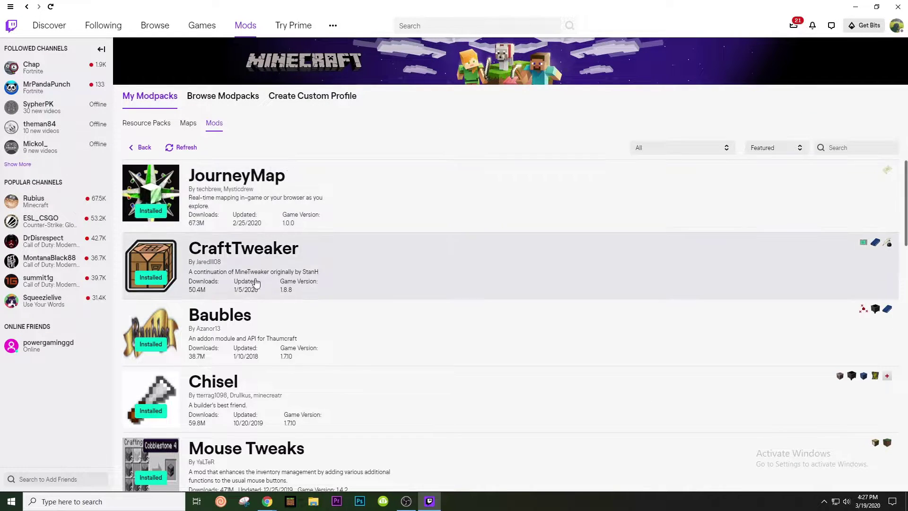
scroll(220, 377, "down", 3)
scroll(221, 377, "down", 3)
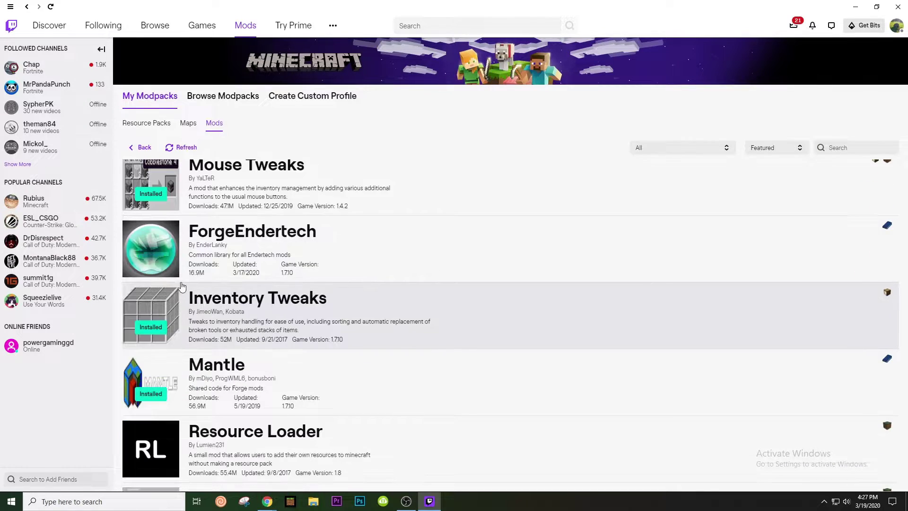
scroll(364, 303, "up", 6)
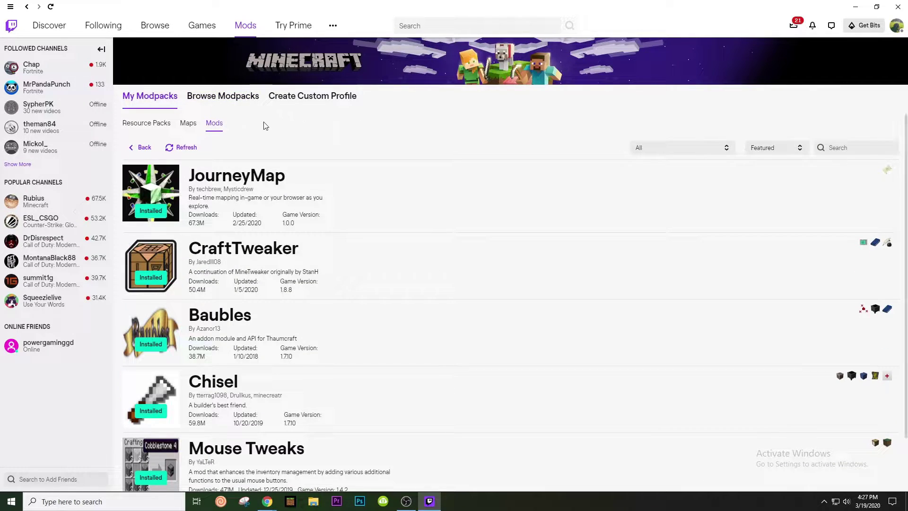
- Return to My Modpacks and open the TobiasCraft profile's installed mods list
left_click(249, 30)
left_click(162, 127)
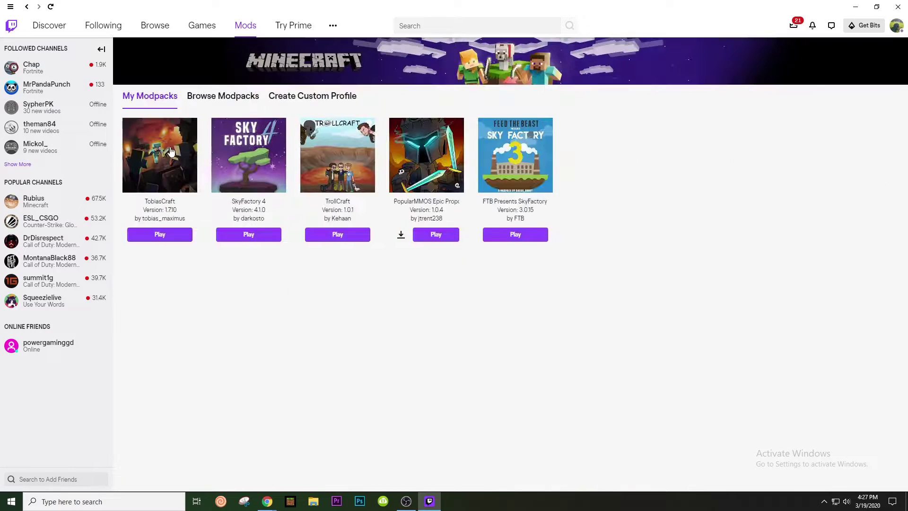
left_click(172, 199)
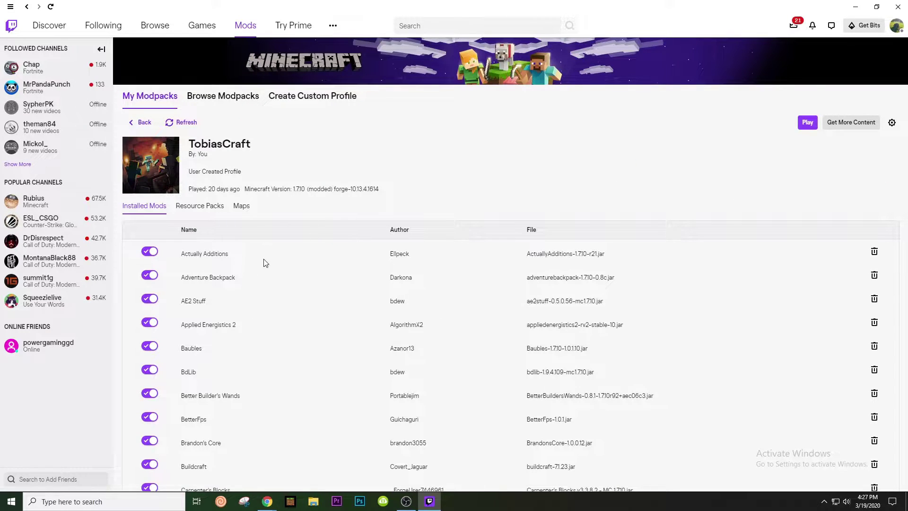
scroll(342, 265, "down", 12)
scroll(407, 250, "down", 5)
scroll(266, 175, "up", 17)
- Minimize Twitch and Chrome, open the desktop Test folder, and run the forge-1.7.10 universal jar
left_click(859, 11)
left_click(859, 11)
left_click_drag(341, 66, 426, 144)
double_click(423, 121)
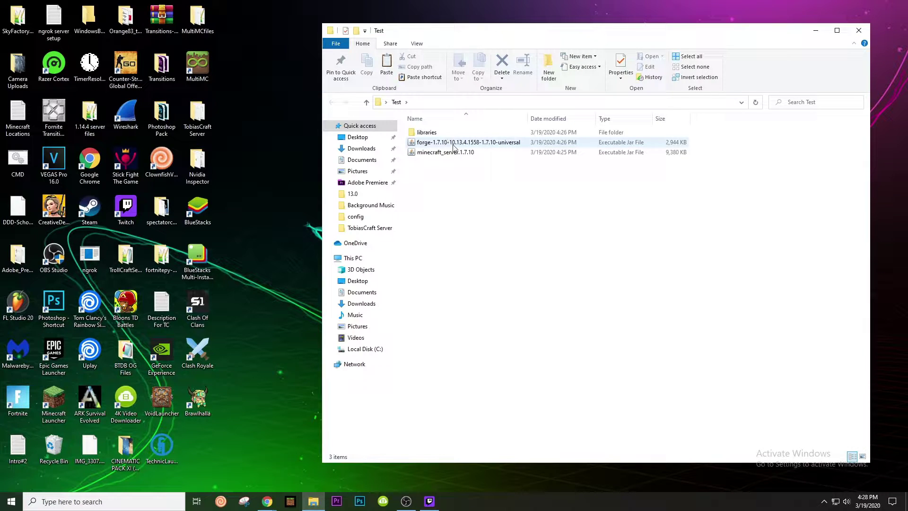
double_click(519, 143)
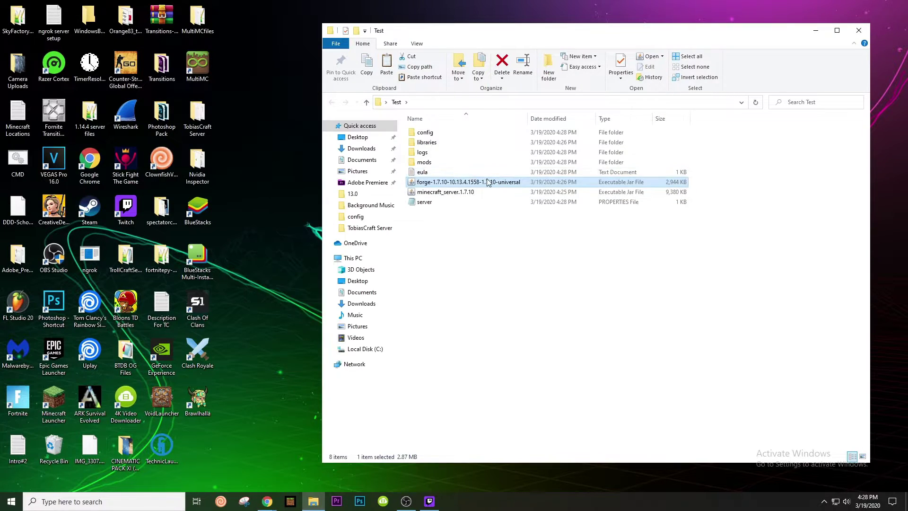
- Change the eula file to eula=true, save and close it, then return to Twitch
double_click(443, 174)
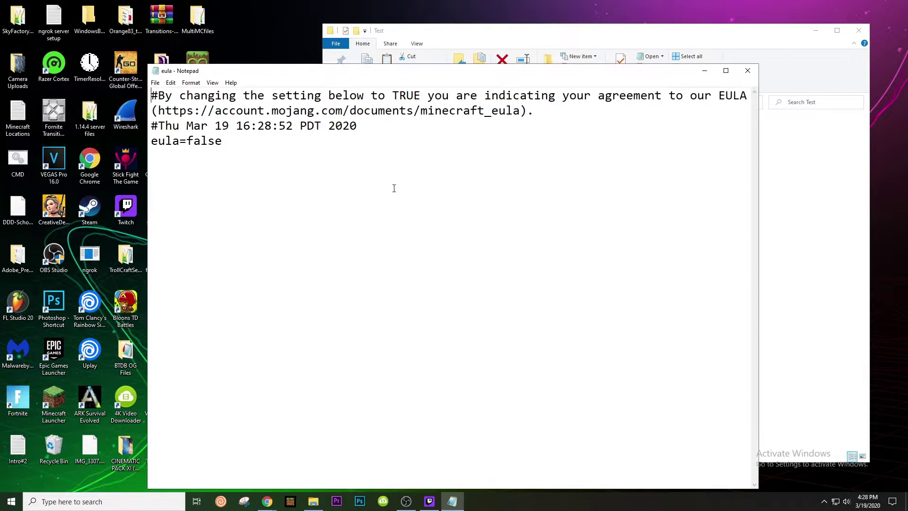
left_click_drag(231, 137, 186, 146)
type("e")
key("ctrl+s")
key("alt+F4")
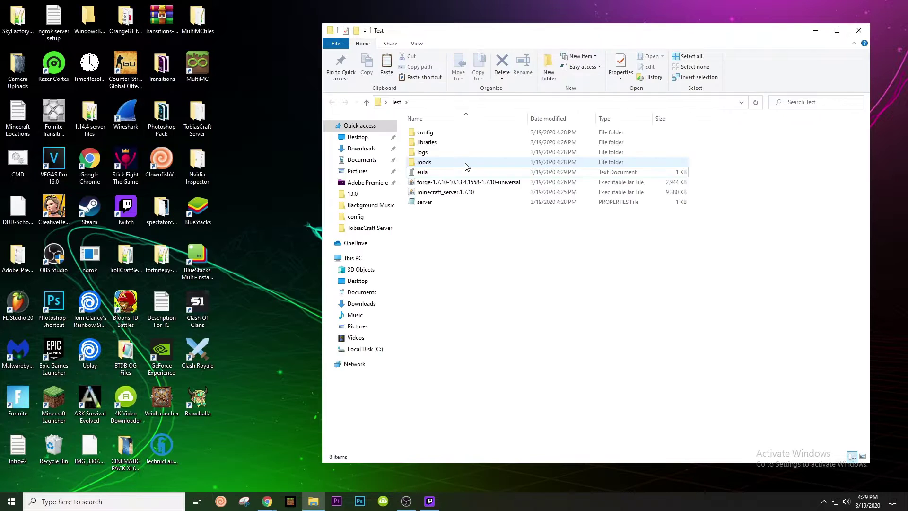
left_click(434, 502)
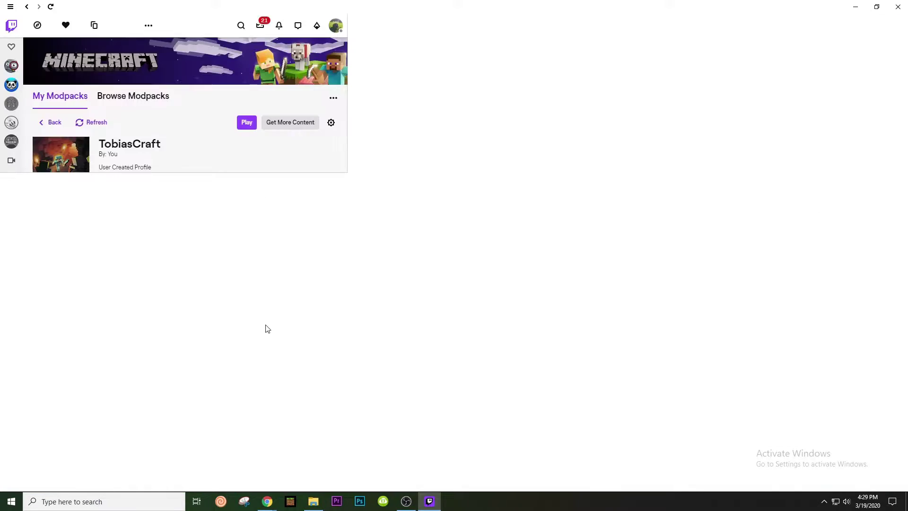
- Open the TobiasCraft profile's mods folder on disk and select all 74 mod files
mouse_move(268, 501)
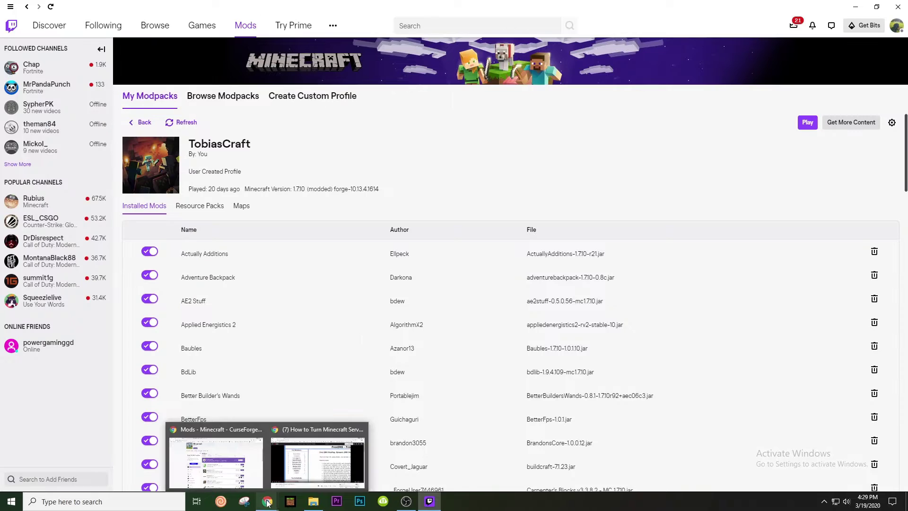
left_click(892, 124)
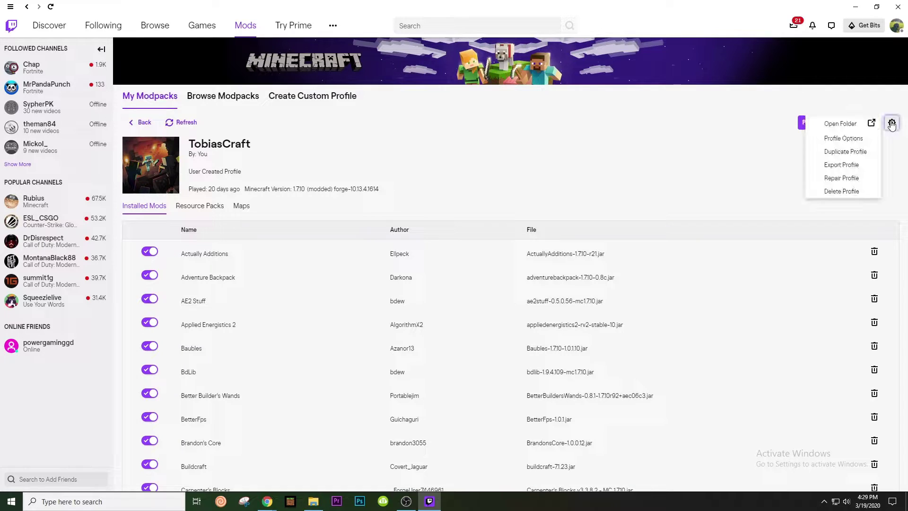
left_click(841, 124)
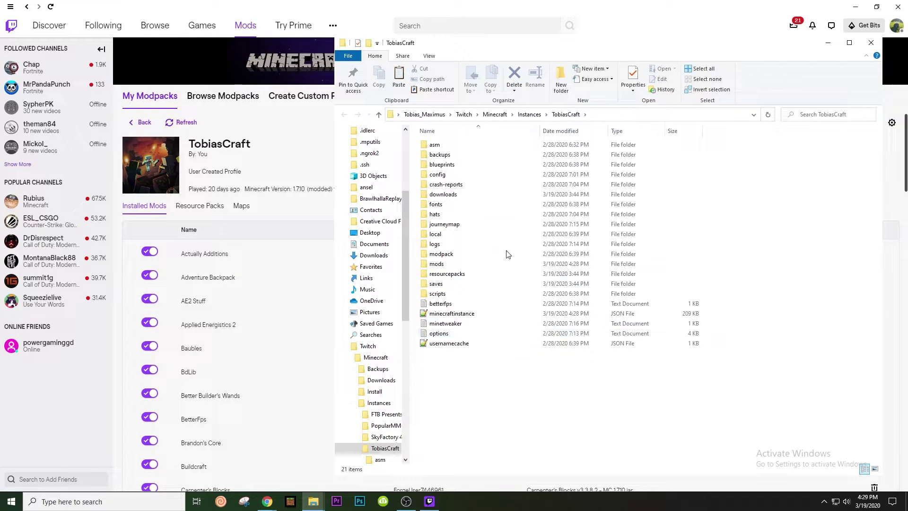
double_click(461, 270)
left_click_drag(721, 141, 419, 468)
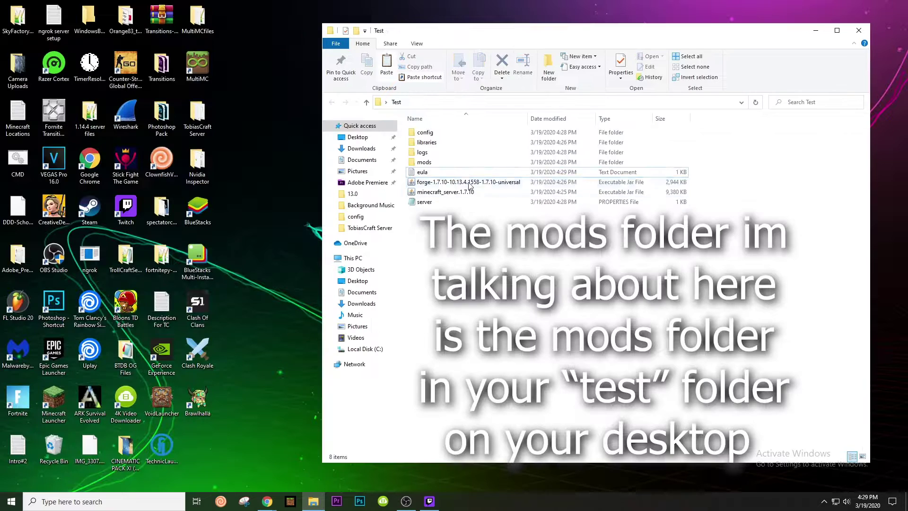
- Paste the mod files into Test\mods and go back up to the Test folder
double_click(453, 162)
right_click(500, 214)
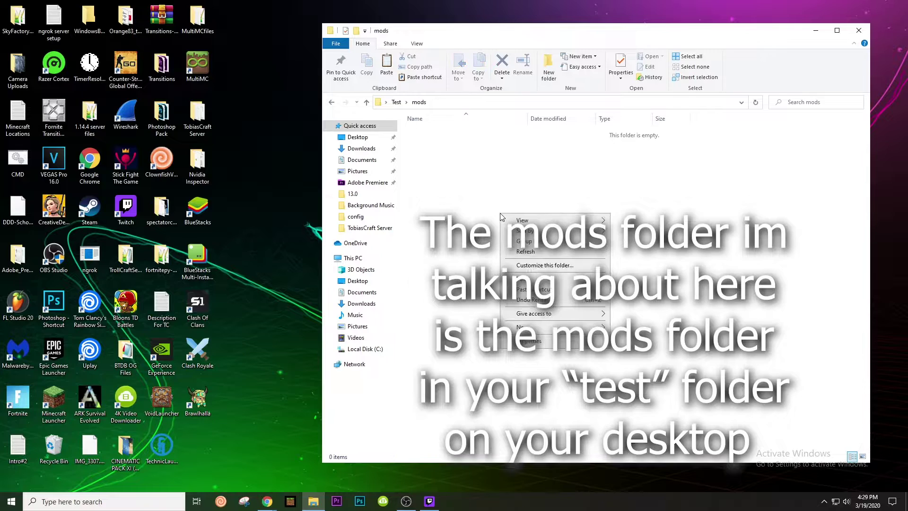
left_click(521, 290)
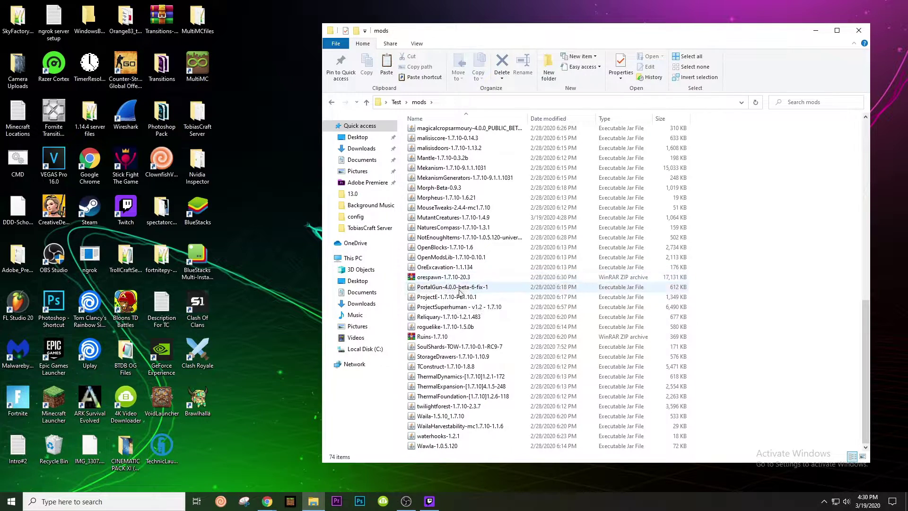
key("BackSpace")
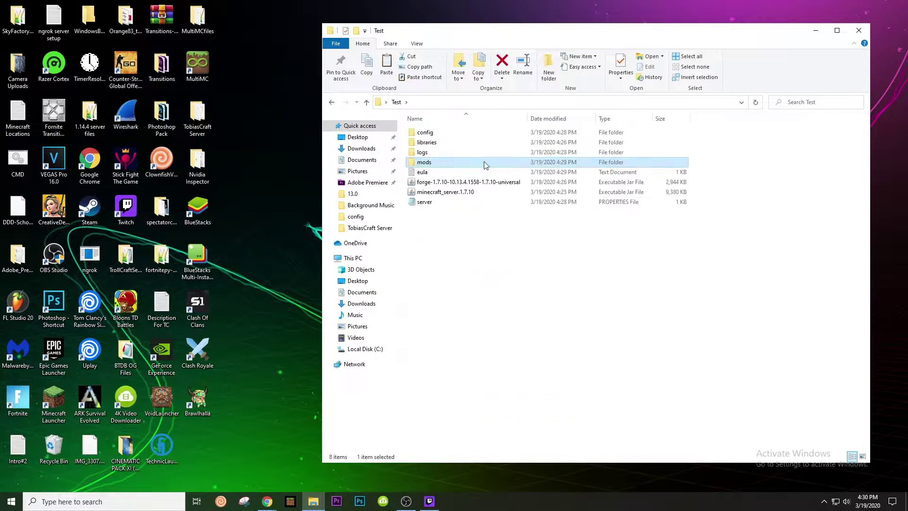
- Create a new empty text document named ServerStart in the Test folder
left_click(463, 250)
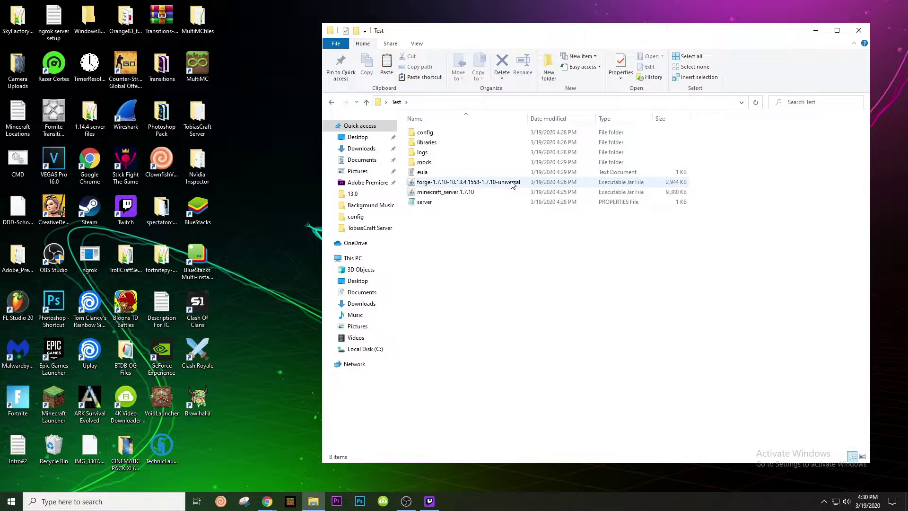
left_click_drag(779, 375, 691, 119)
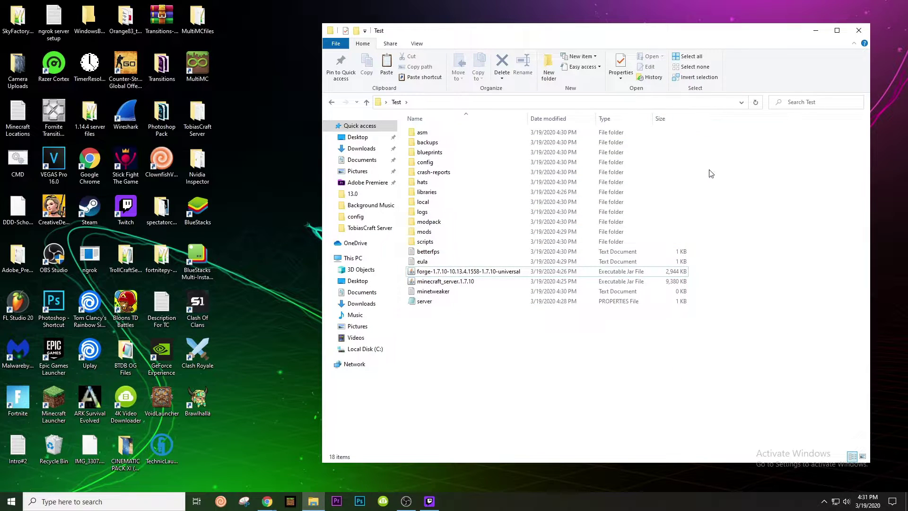
right_click(448, 337)
mouse_move(518, 452)
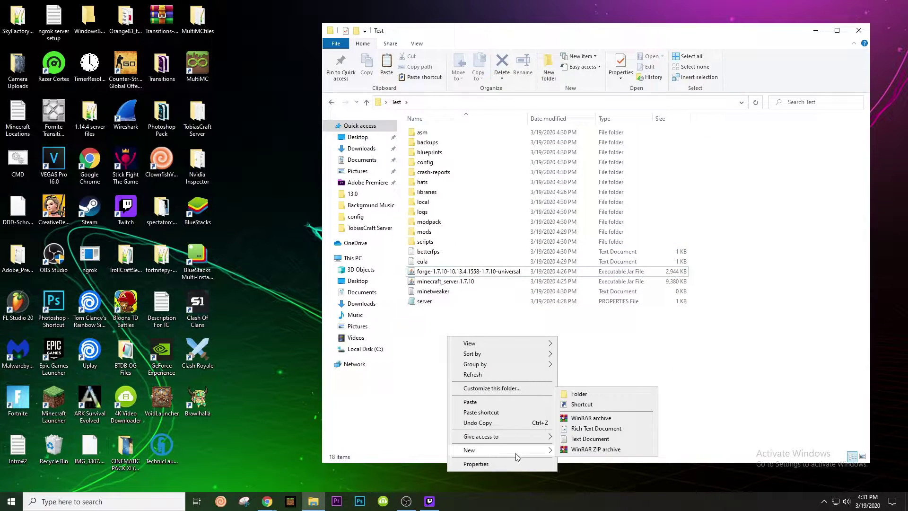
left_click(578, 445)
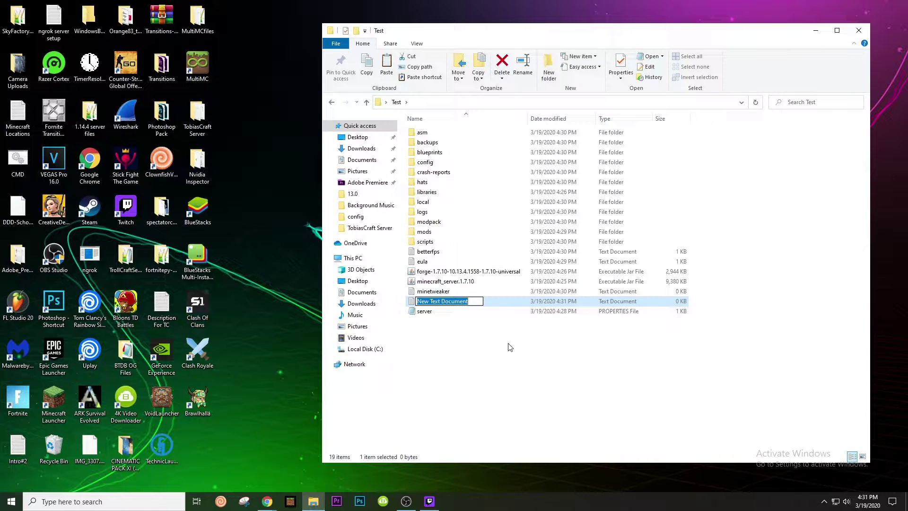
type("ServerStart")
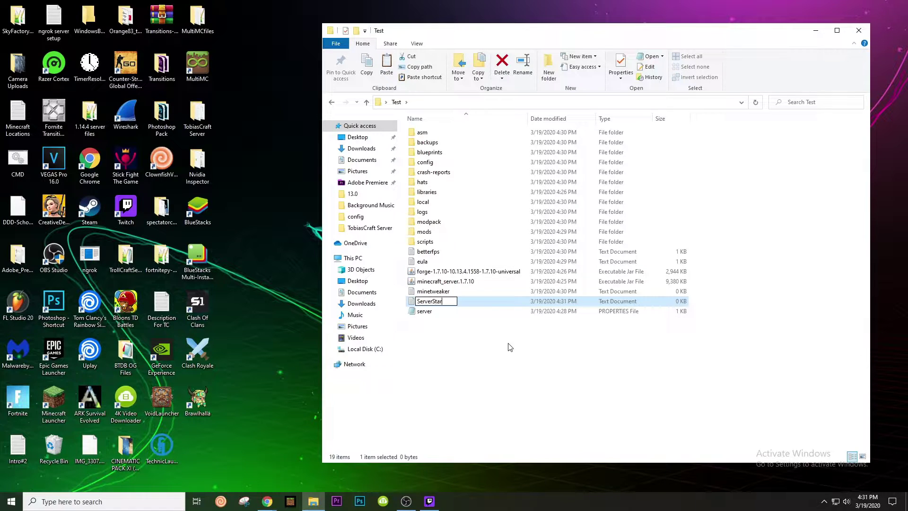
key("Return")
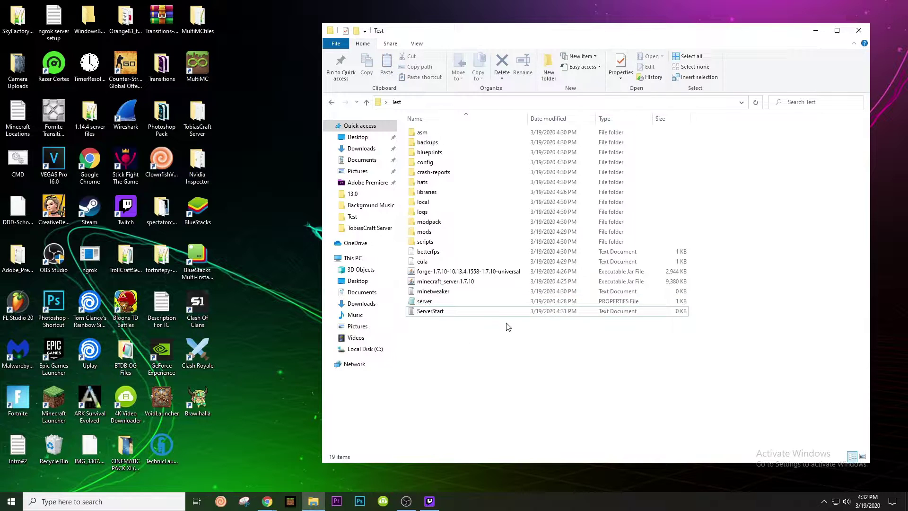
left_click(483, 312)
- Open ServerStart in Notepad and paste the java -Xmx8048M -Xms1024M Forge jar nogui command with PAUSE
double_click(460, 316)
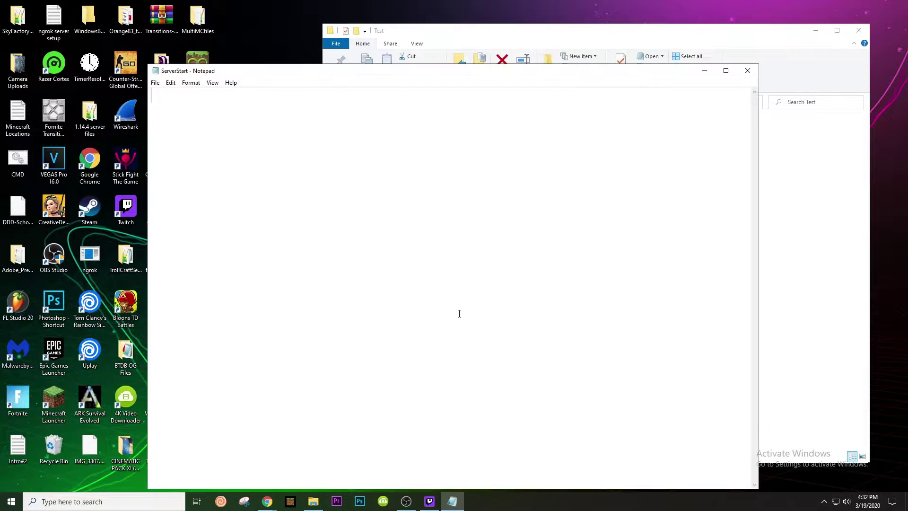
right_click(276, 171)
left_click(310, 214)
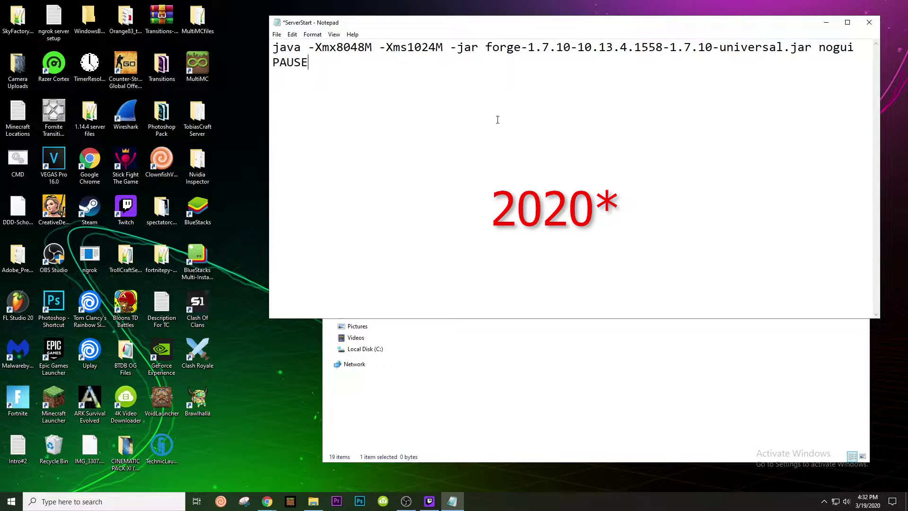
left_click_drag(486, 46, 804, 47)
left_click(787, 89)
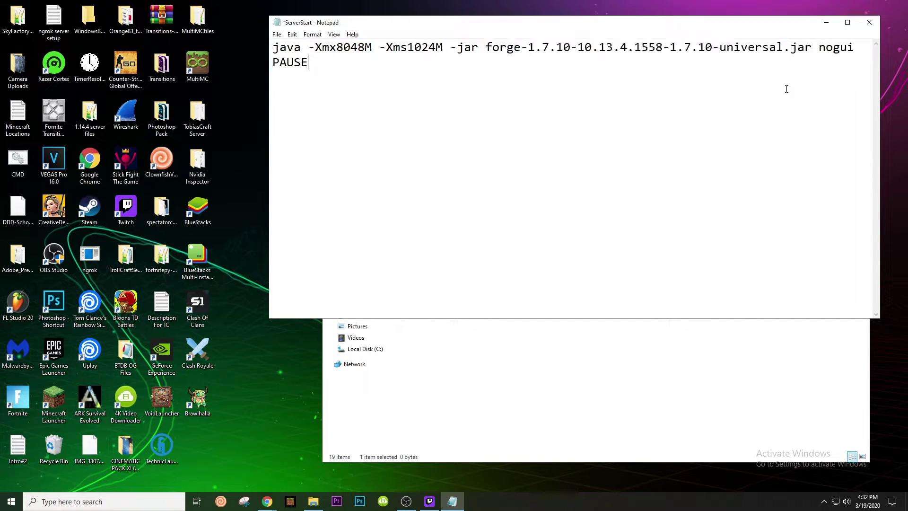
left_click_drag(485, 47, 781, 39)
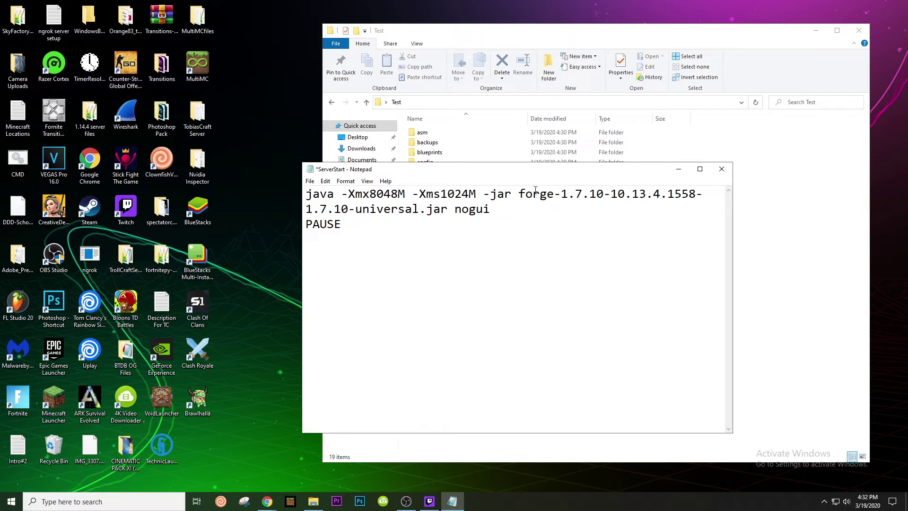
- Widen and reposition the Notepad window, then bring up Save As with its file type list
left_click_drag(736, 242, 849, 242)
left_click_drag(568, 175, 534, 112)
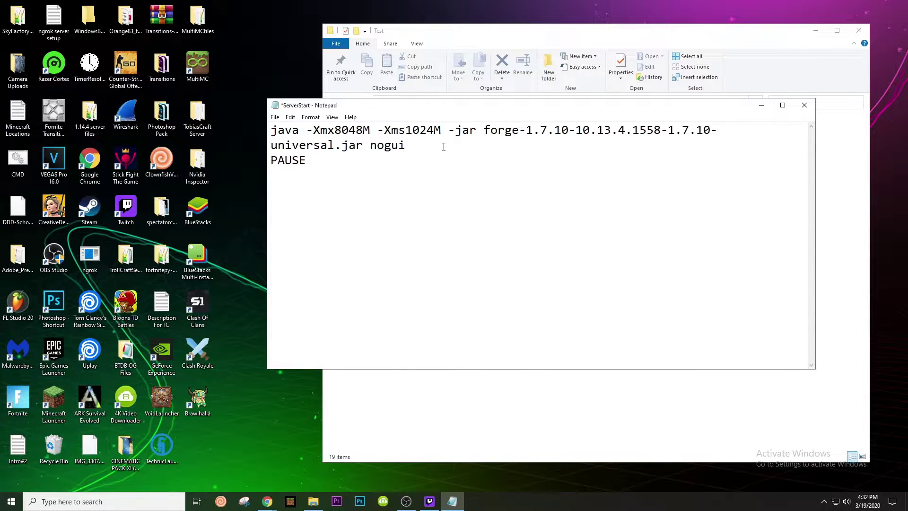
left_click(273, 118)
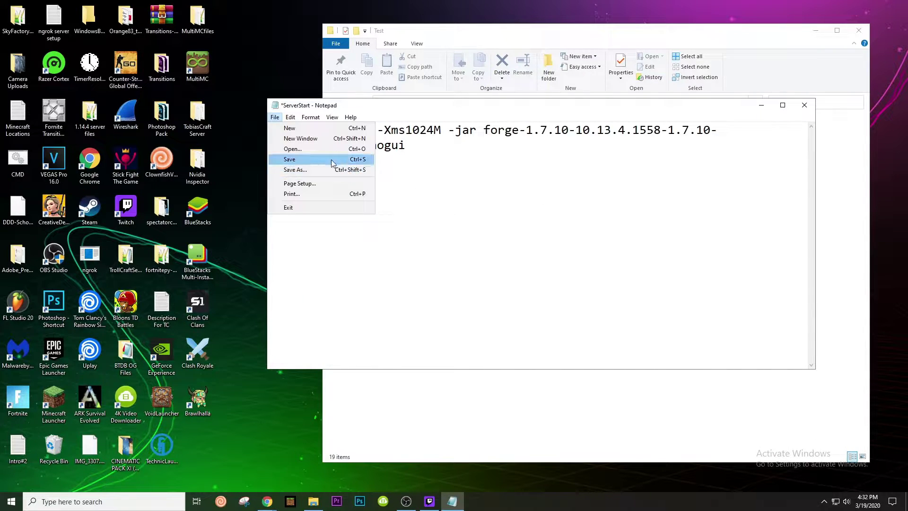
left_click(340, 171)
left_click(222, 334)
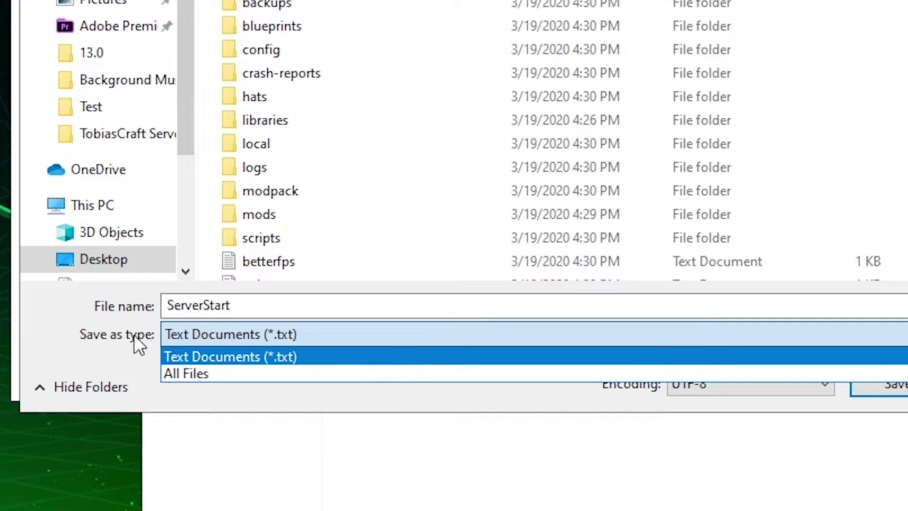
- Save the script as ServerStart.bat using the All Files save type
left_click(212, 372)
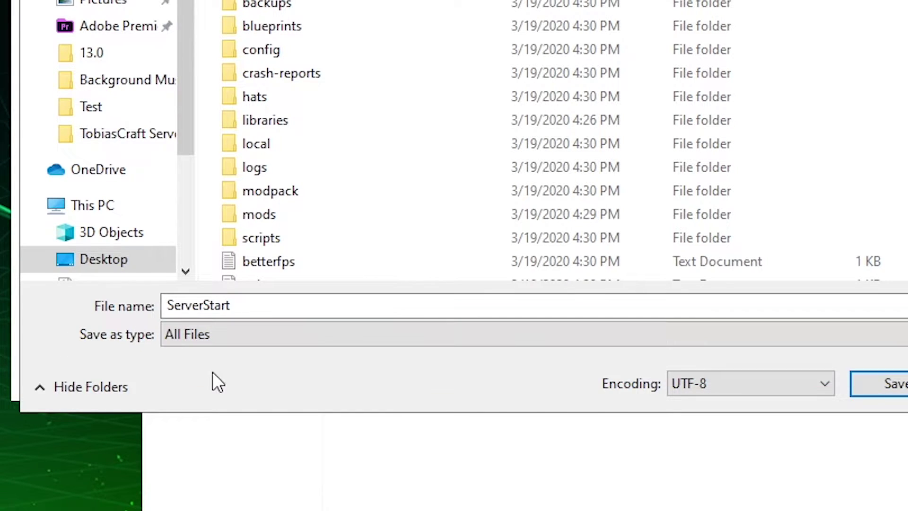
left_click(327, 308)
left_click(326, 308)
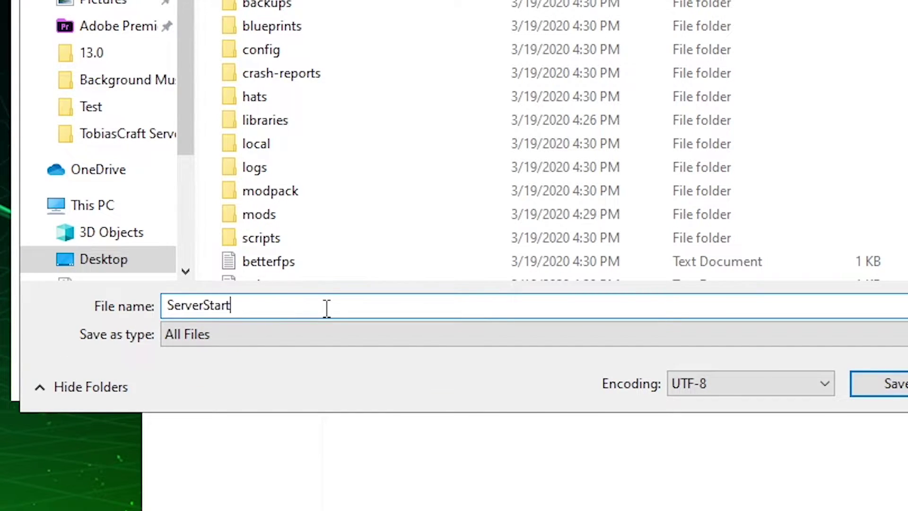
type(".bat")
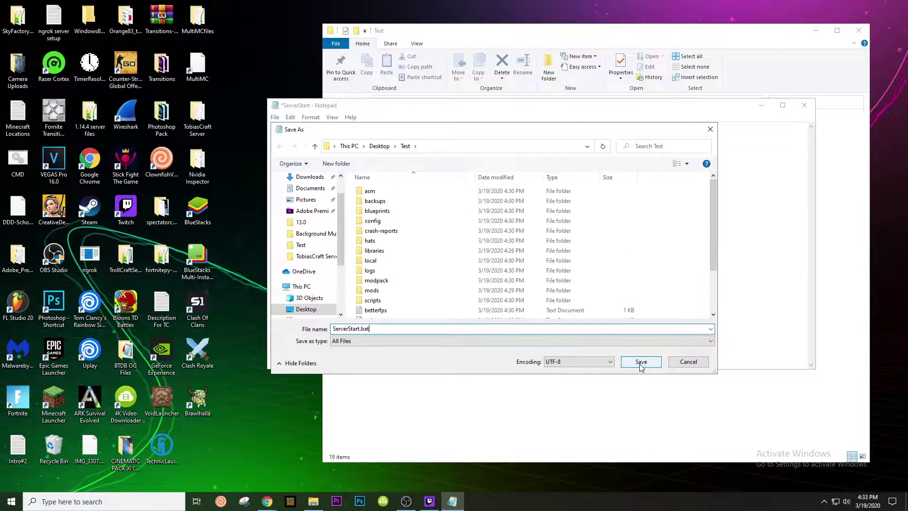
left_click(641, 363)
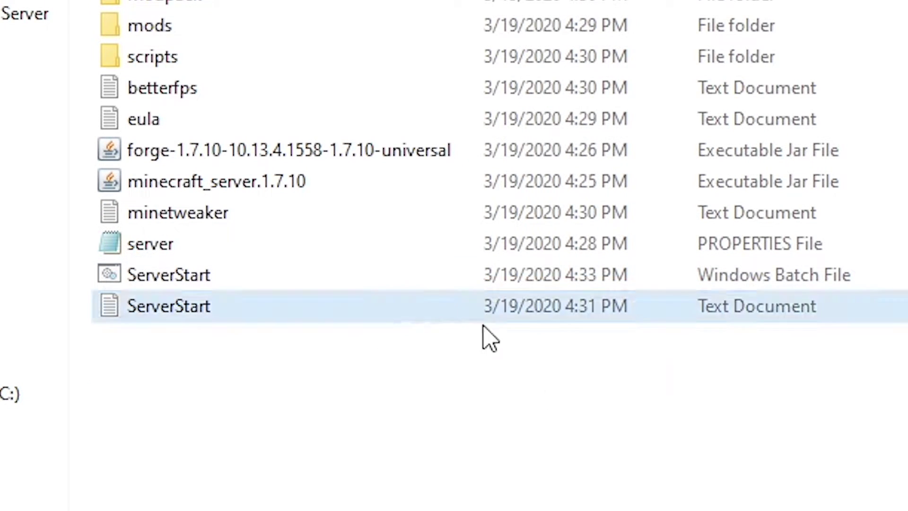
left_click_drag(739, 407, 561, 311)
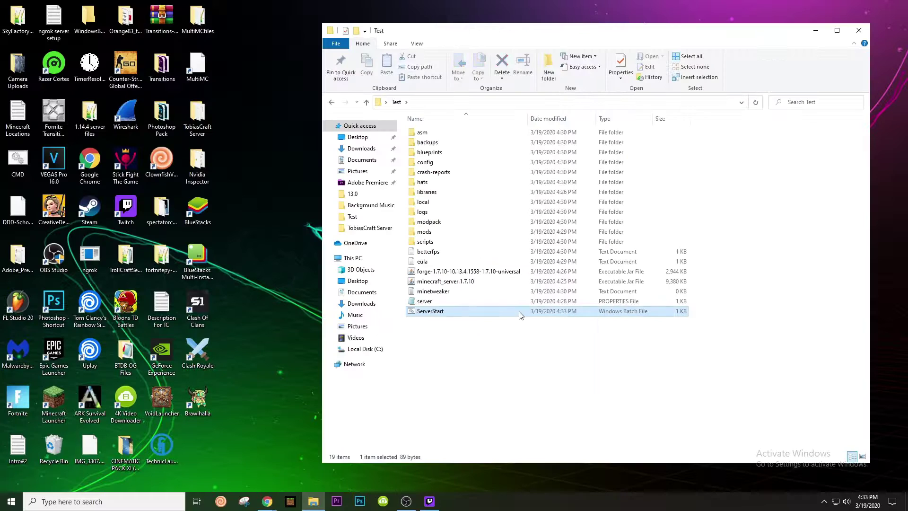
- Delete the leftover ServerStart text document and open ServerStart.bat for editing
key("Delete")
right_click(517, 314)
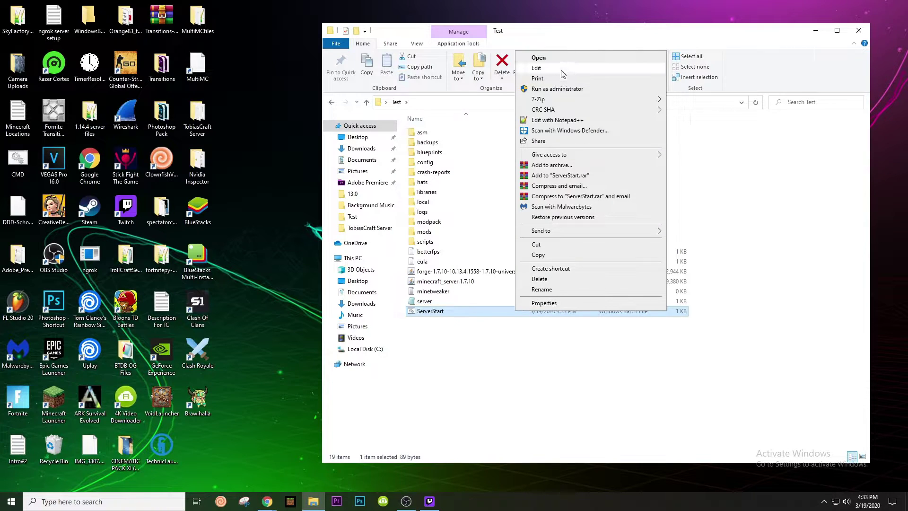
left_click(537, 68)
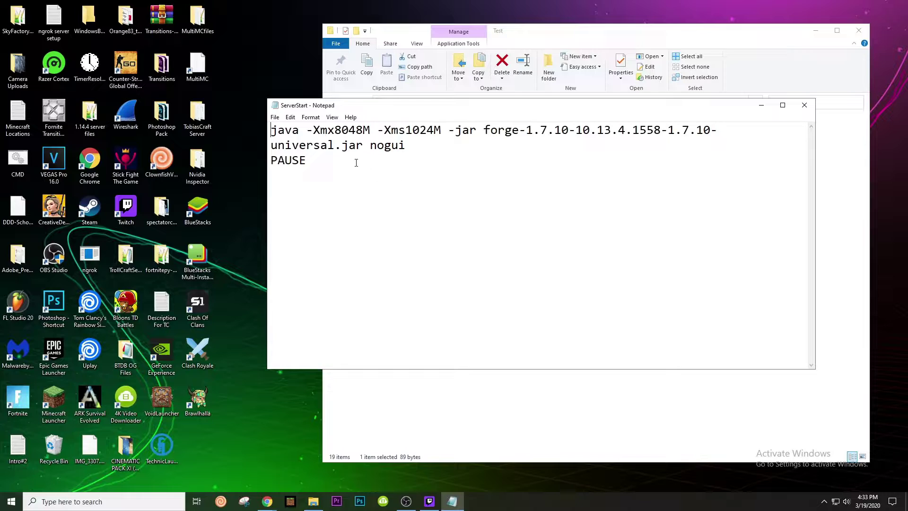
- Review the -Xms1024M and -Xmx8048M memory flags, selecting the 8048 maximum value
left_click_drag(307, 130, 445, 130)
left_click_drag(377, 131, 442, 130)
left_click_drag(370, 130, 310, 133)
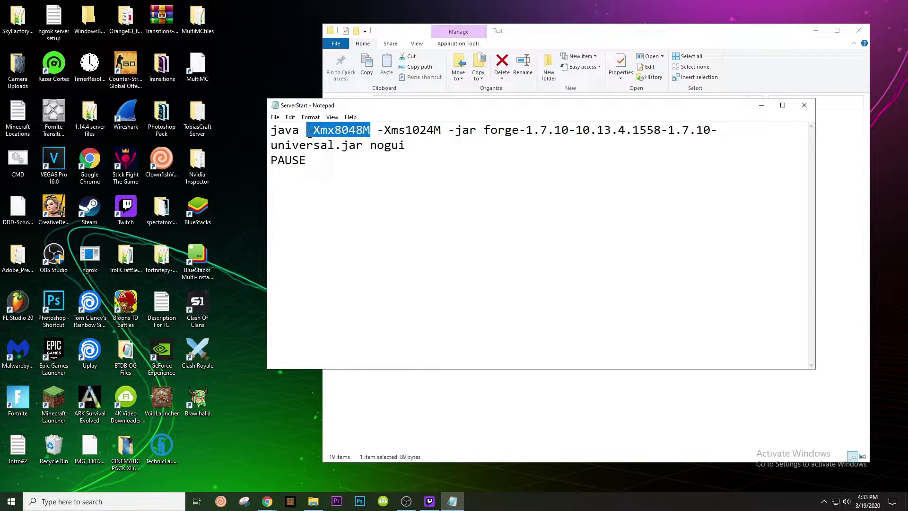
left_click(342, 130)
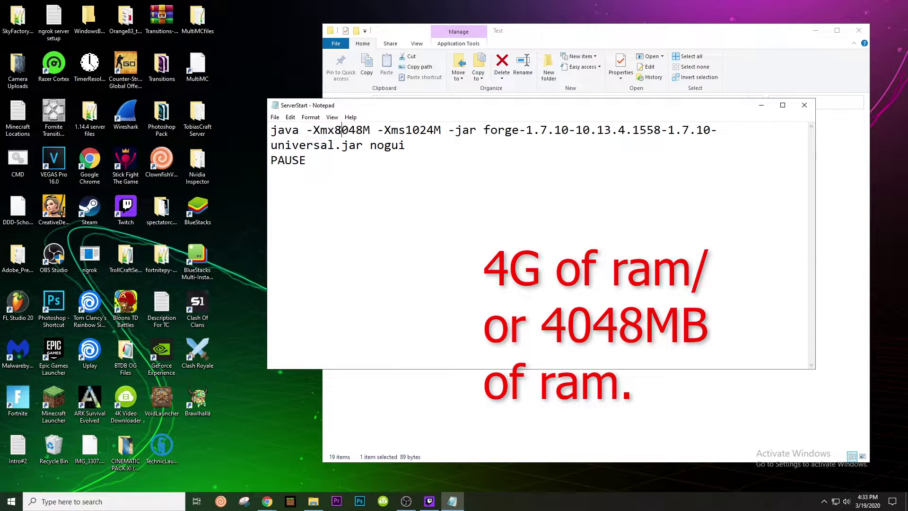
left_click_drag(335, 130, 364, 131)
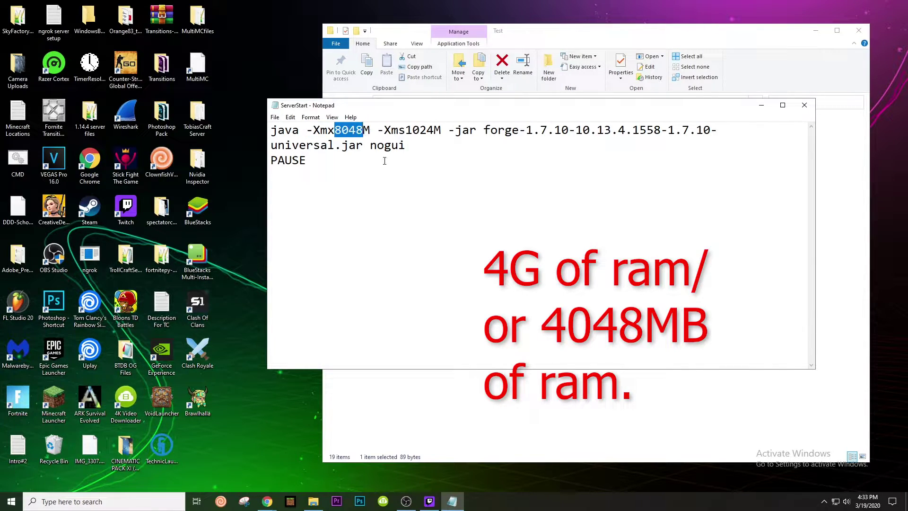
- Save the edited batch file and close Notepad
left_click(290, 117)
mouse_move(275, 118)
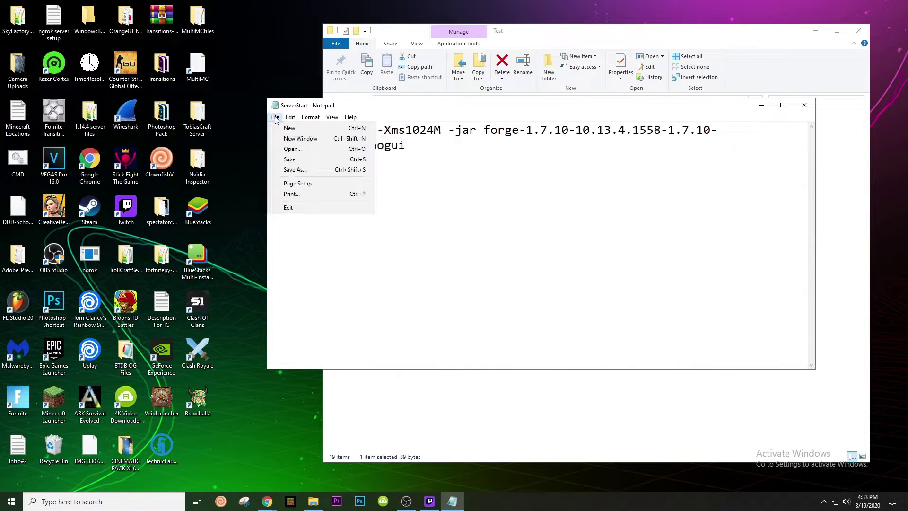
left_click(290, 160)
key("alt+F4")
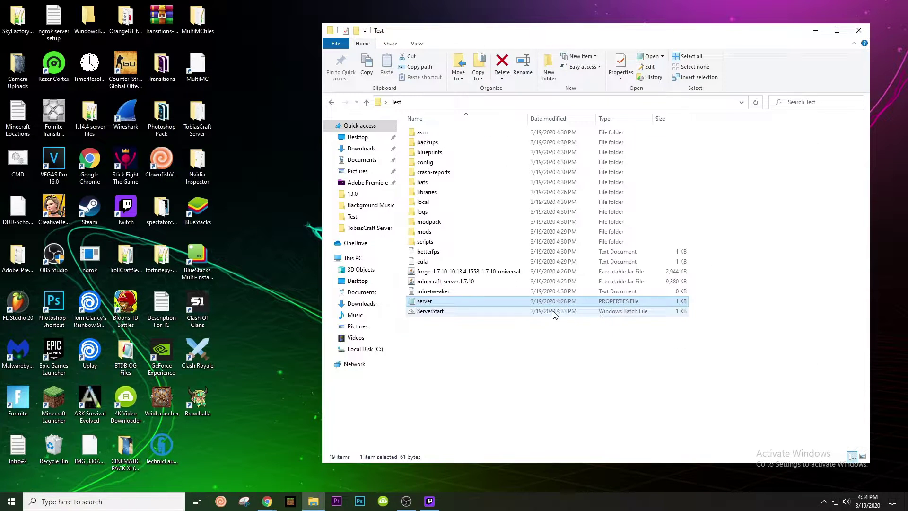
- Run ServerStart.bat and enlarge and reposition the server console window
double_click(577, 313)
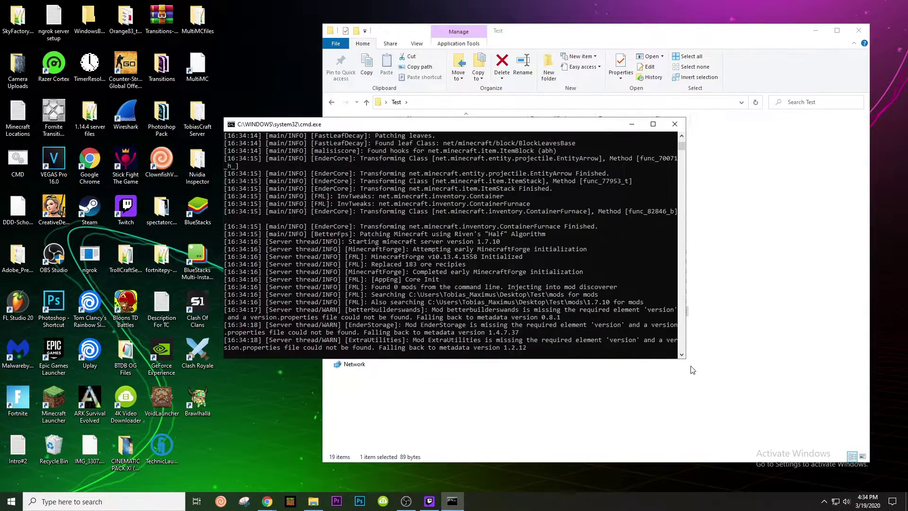
left_click_drag(685, 359, 770, 441)
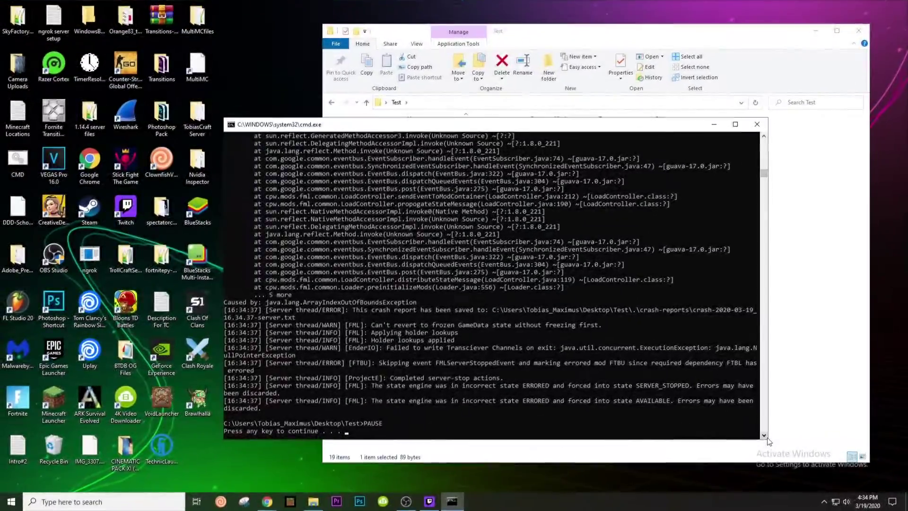
mouse_move(452, 502)
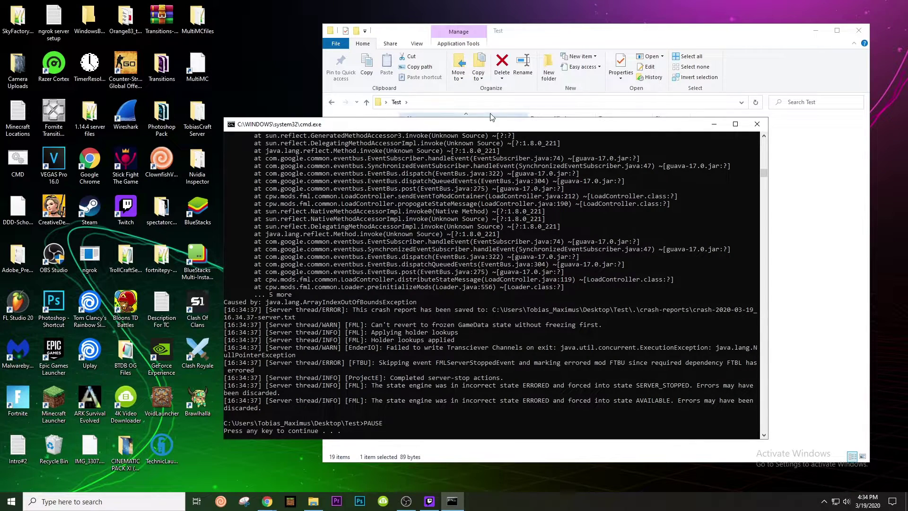
left_click_drag(495, 127, 272, 9)
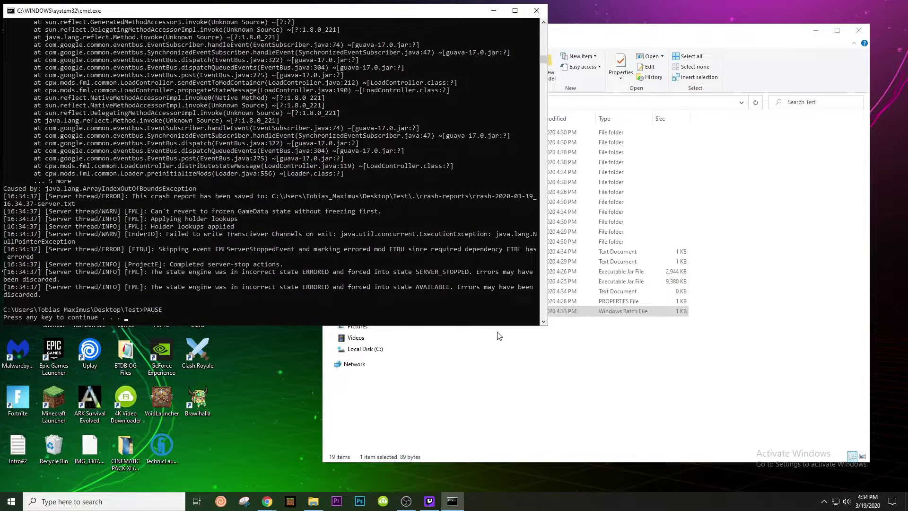
left_click(615, 384)
left_click(220, 234)
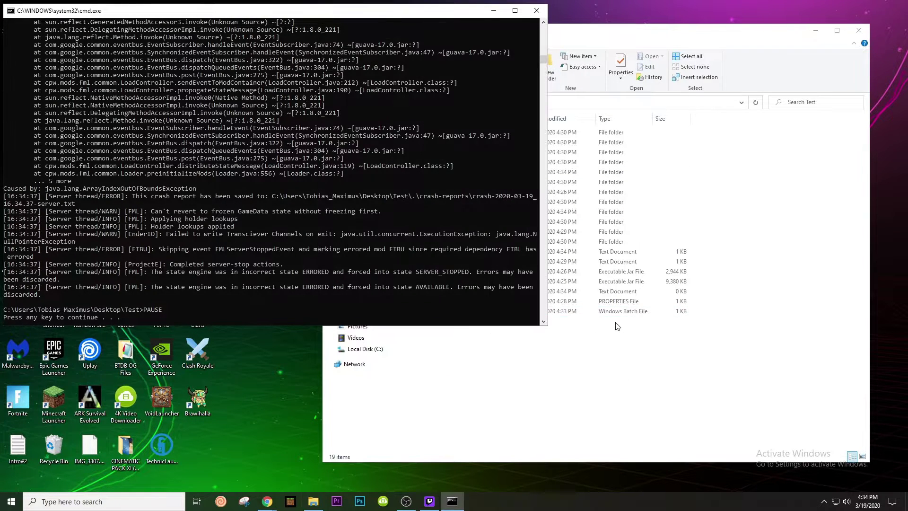
left_click_drag(547, 325, 779, 468)
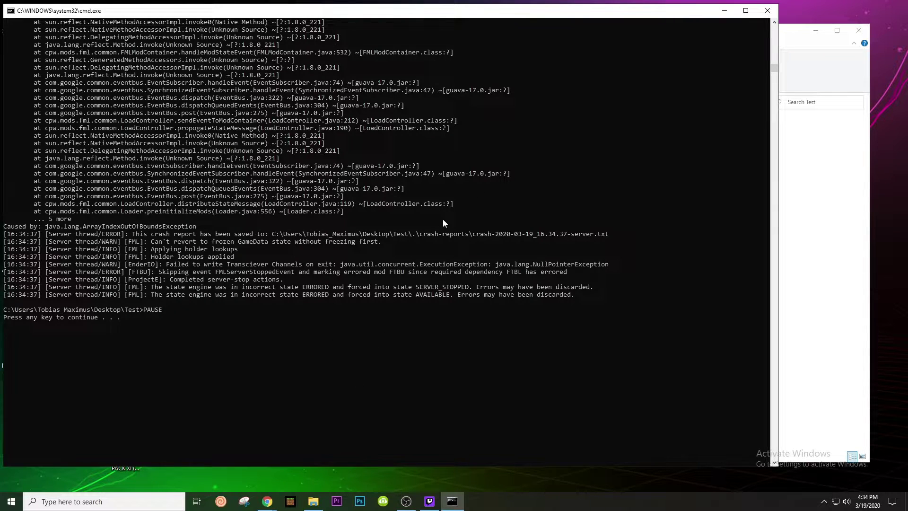
- Scroll through the crash log and mark the errored MutantCreatures entry in the mod list
scroll(444, 349, "up", 15)
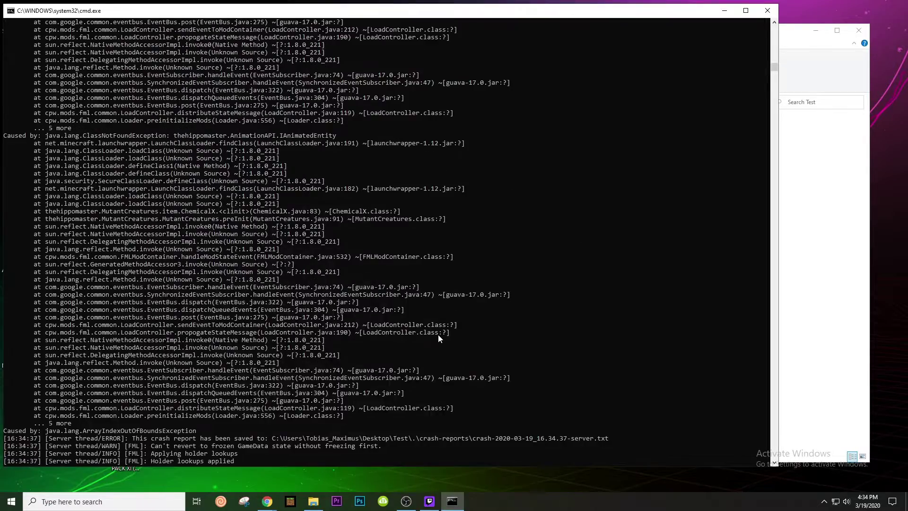
scroll(363, 405, "up", 15)
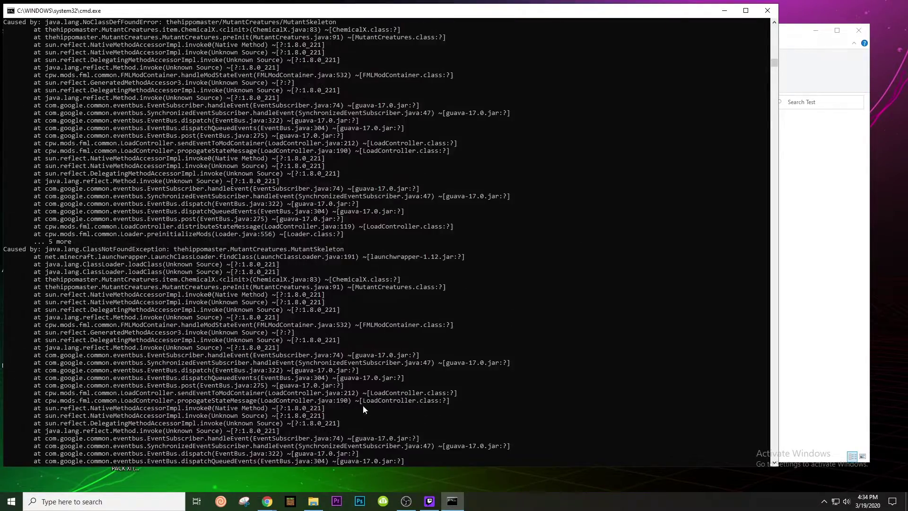
scroll(296, 395, "up", 16)
left_click_drag(47, 453, 47, 76)
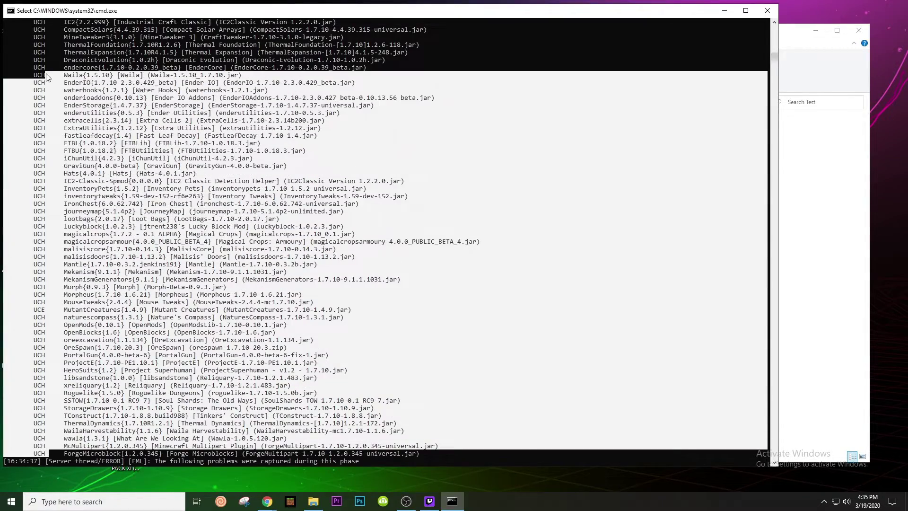
left_click(47, 76)
scroll(315, 410, "down", 2)
scroll(315, 410, "up", 17)
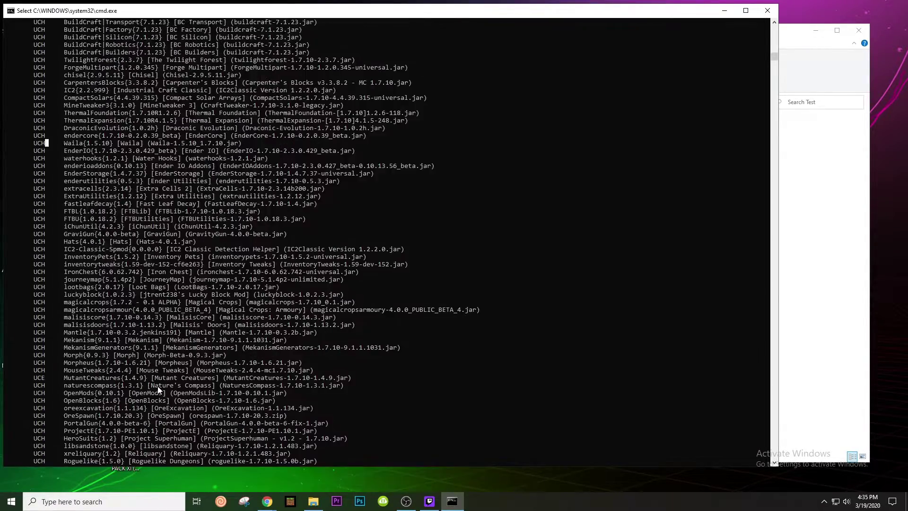
scroll(158, 387, "up", 1)
scroll(159, 372, "down", 9)
scroll(64, 192, "up", 10)
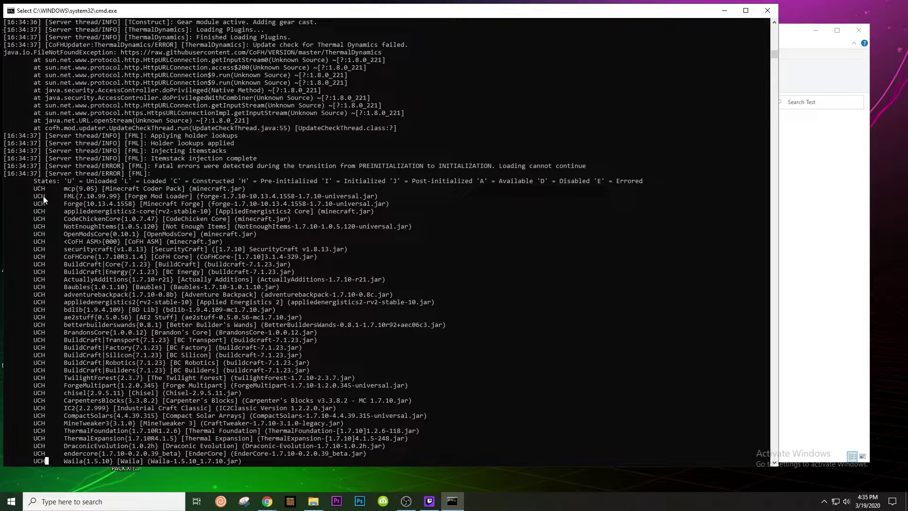
scroll(43, 199, "down", 20)
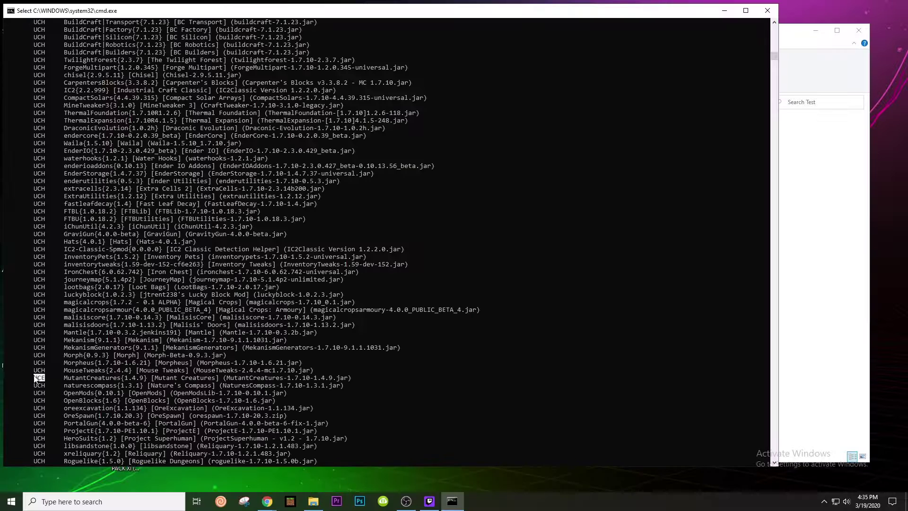
scroll(51, 376, "down", 1)
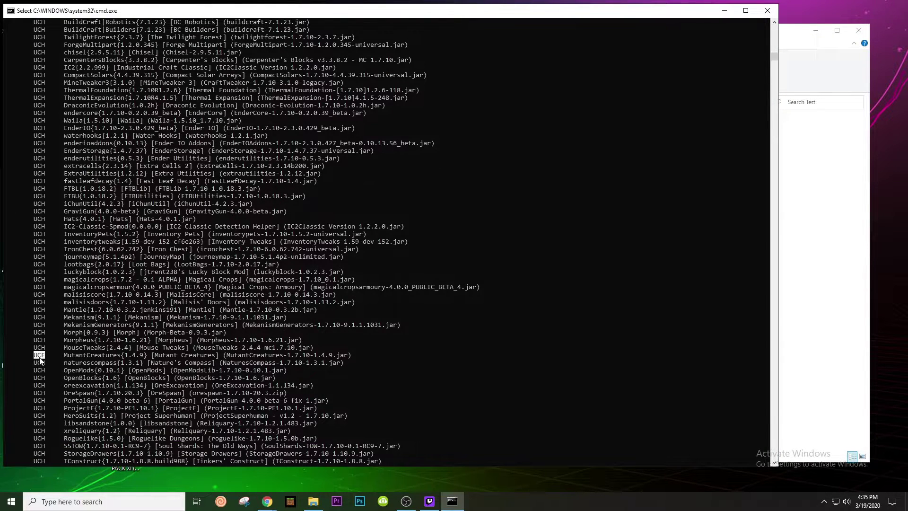
scroll(102, 356, "down", 3)
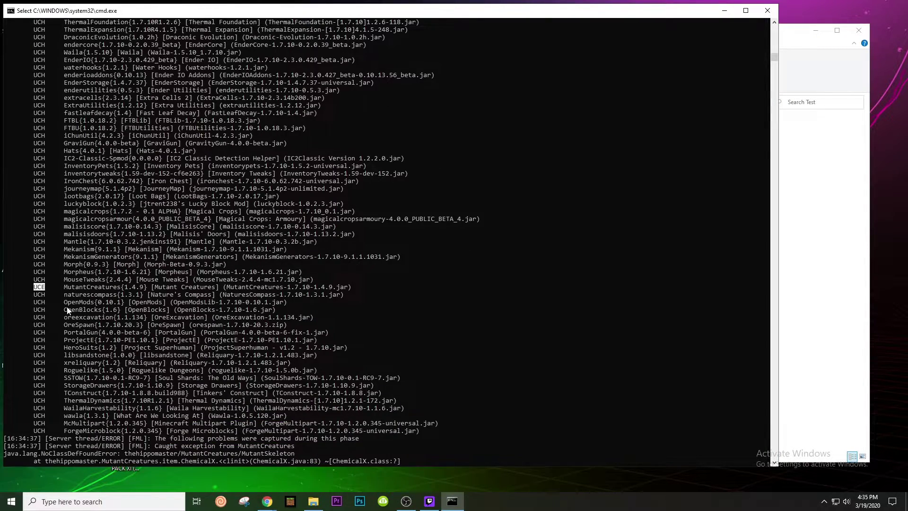
left_click_drag(65, 289, 352, 291)
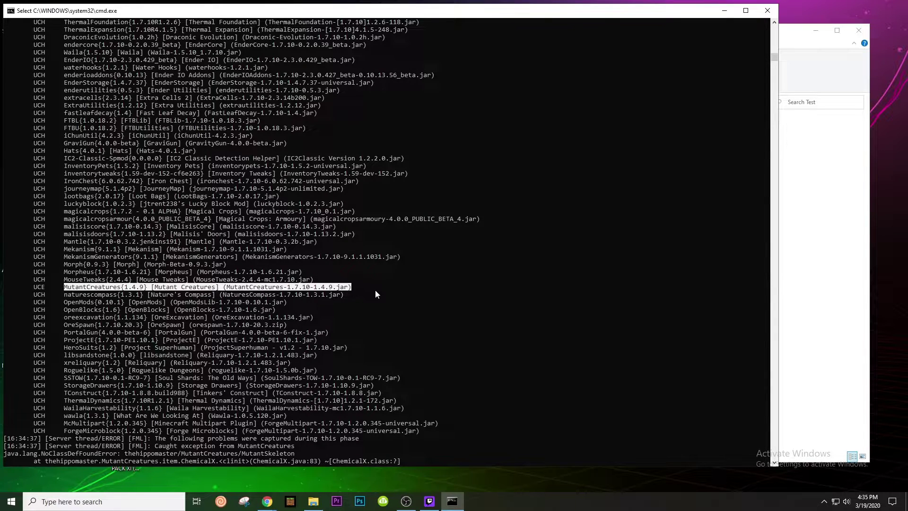
scroll(424, 101, "down", 1)
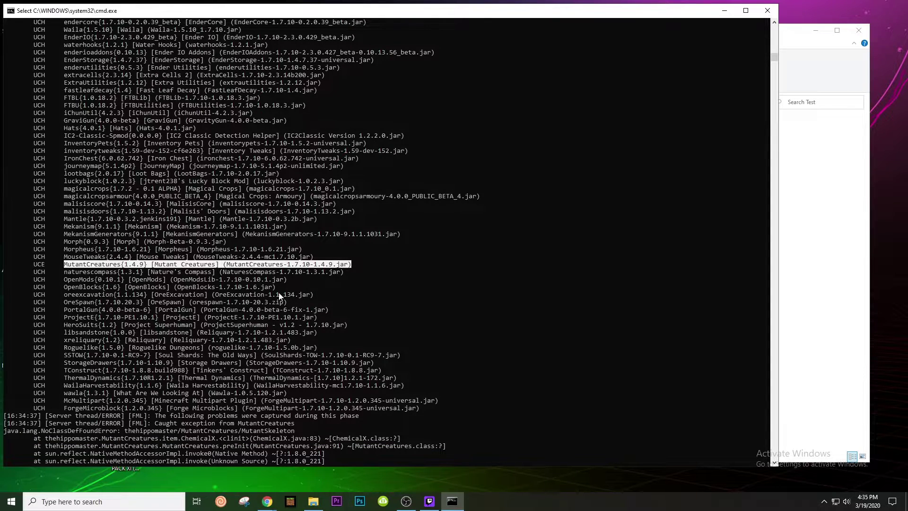
scroll(213, 445, "down", 20)
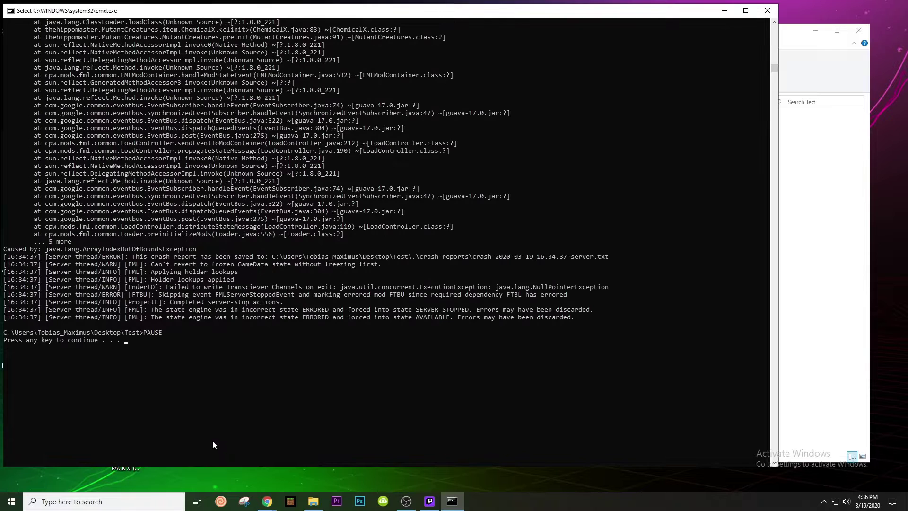
- Close the crashed console and delete MutantCreatures-1.7.10-1.4.9 from the mods folder
key("Return")
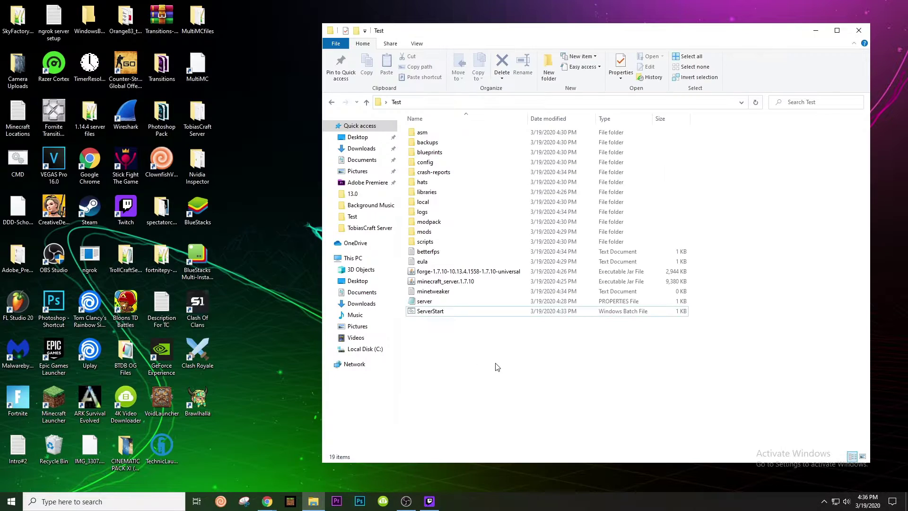
double_click(444, 232)
scroll(516, 284, "down", 8)
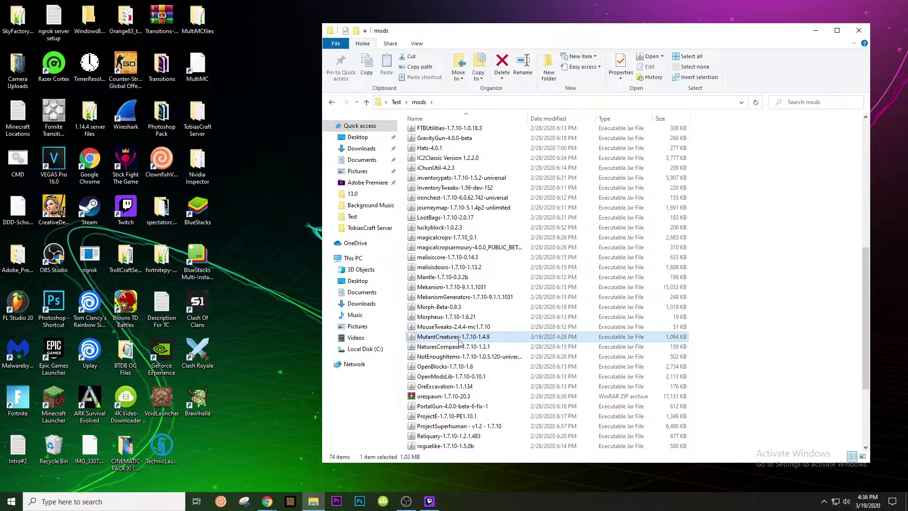
right_click(460, 338)
left_click(483, 306)
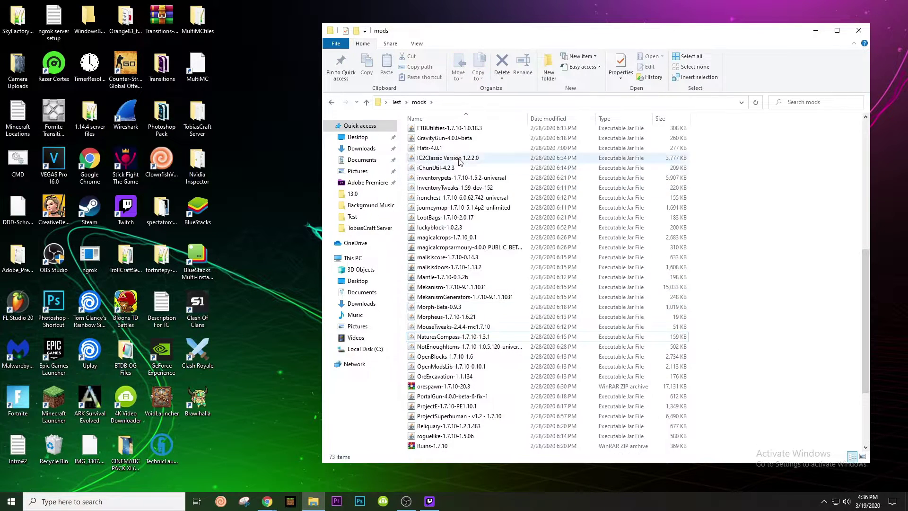
- Return to the Test folder and run ServerStart again
key("alt+Left")
left_click(466, 312)
double_click(465, 311)
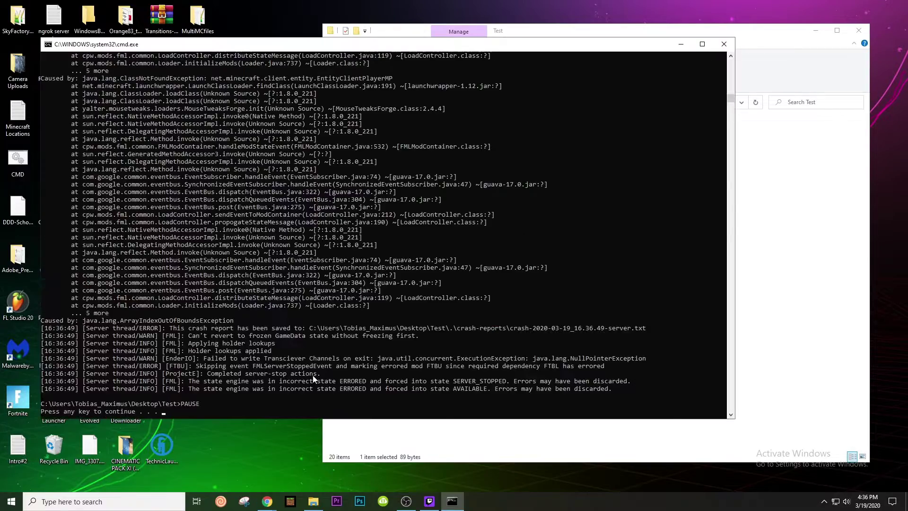
- Locate and copy the MouseTweaks line in the server log, then close the crashed console
scroll(307, 394, "up", 15)
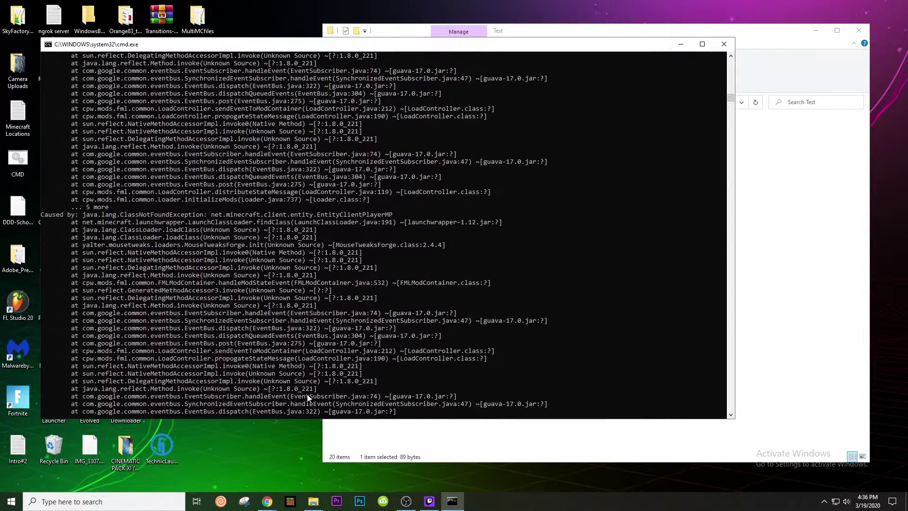
scroll(308, 398, "up", 20)
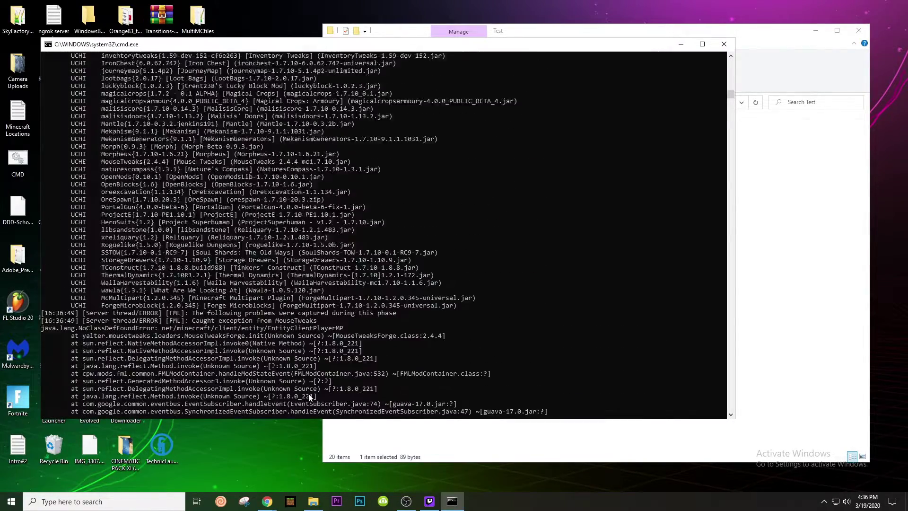
scroll(310, 397, "up", 15)
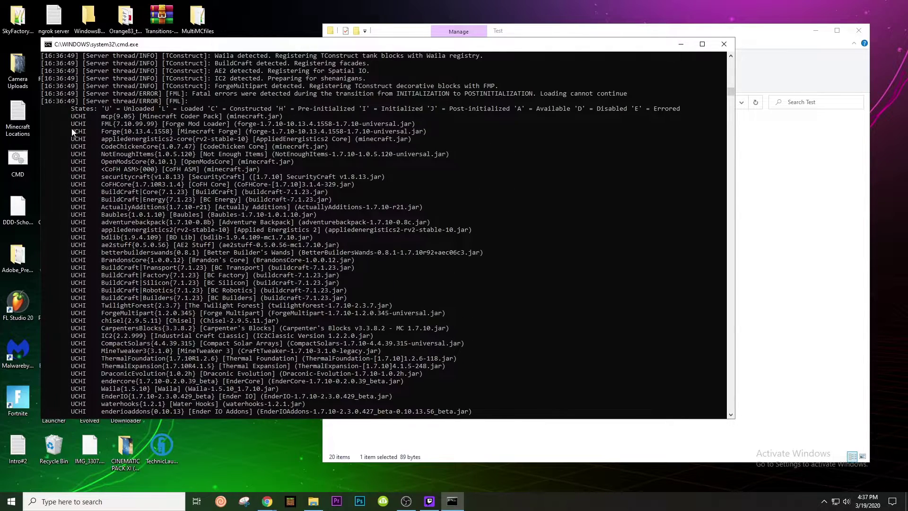
mouse_move(79, 131)
left_mouse_down()
mouse_move(82, 118)
mouse_move(82, 136)
left_mouse_up()
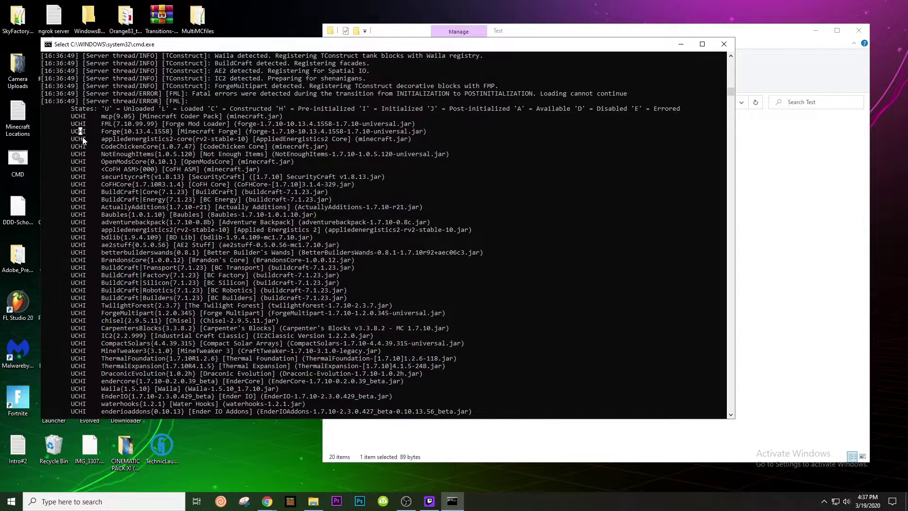
scroll(125, 220, "down", 20)
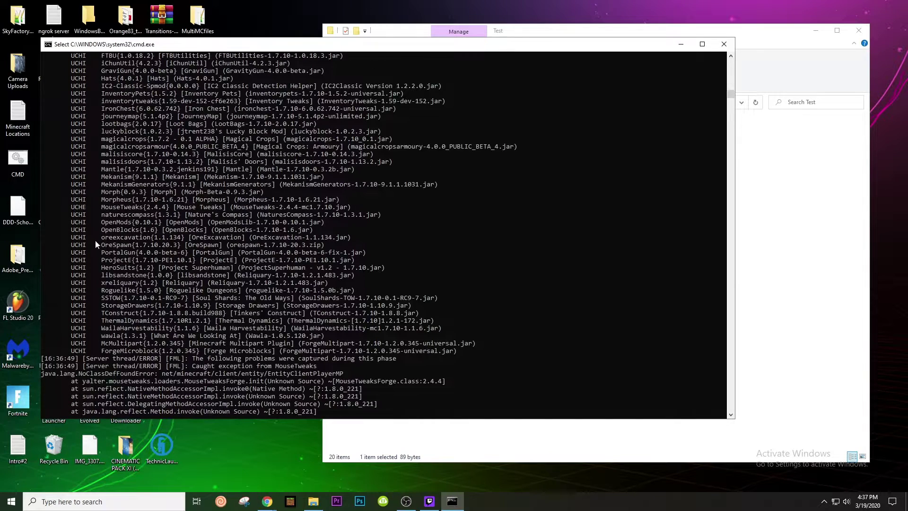
left_click_drag(86, 208, 70, 210)
left_click_drag(103, 207, 354, 210)
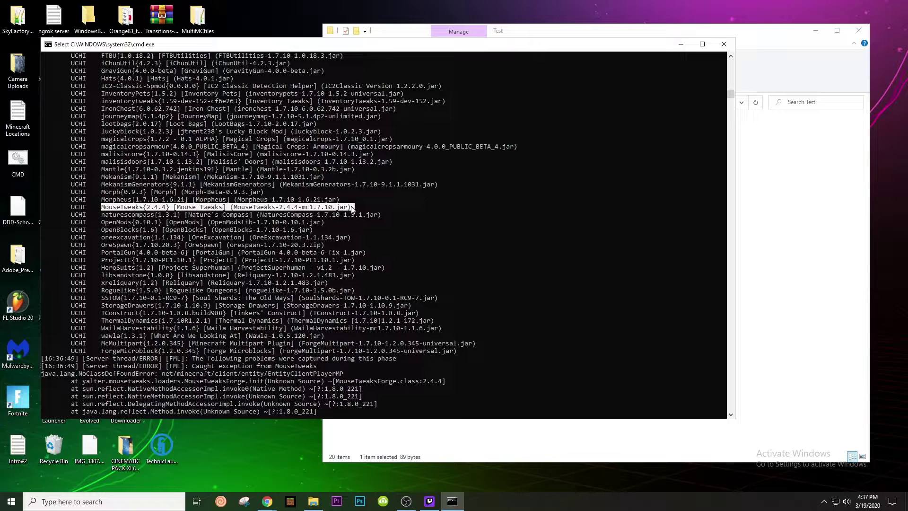
right_click(383, 202)
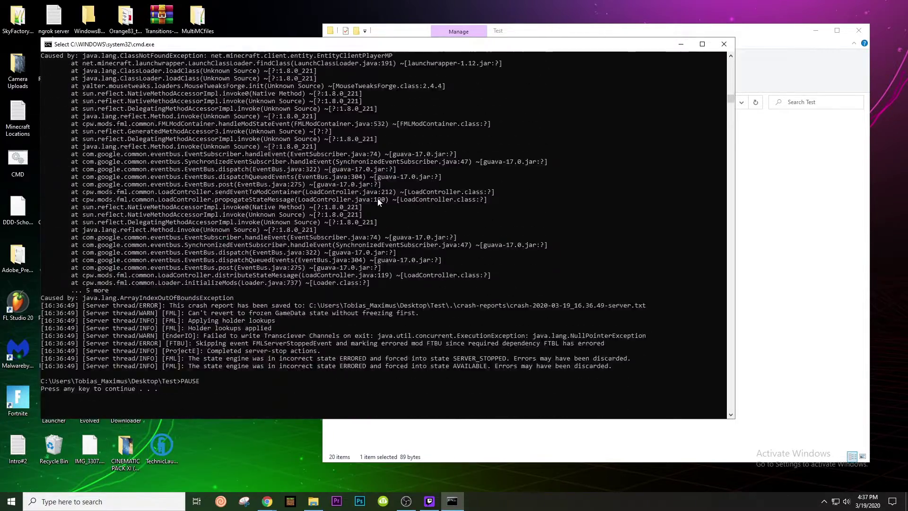
key("Return")
right_click(503, 393)
- Delete MouseTweaks-2.4.4-mc1.7.10 from mods and rerun ServerStart from the Test folder
left_click(530, 358)
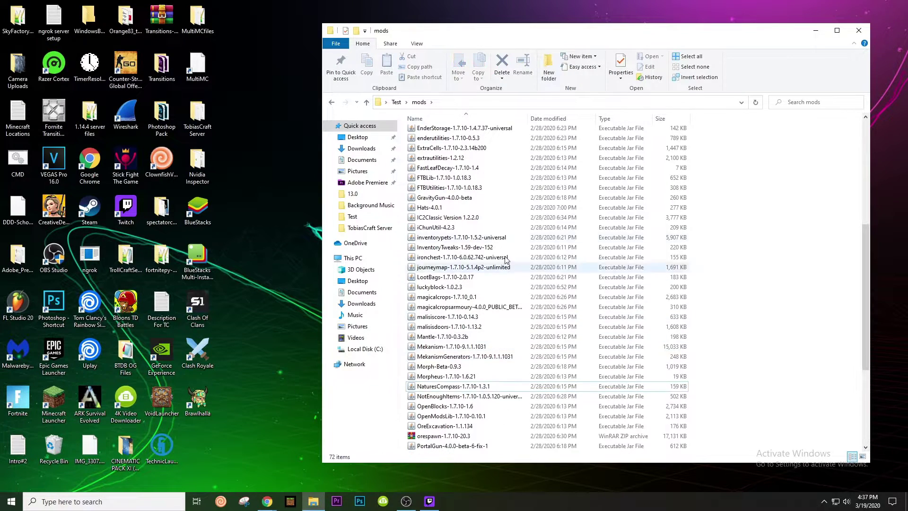
key("BackSpace")
double_click(452, 313)
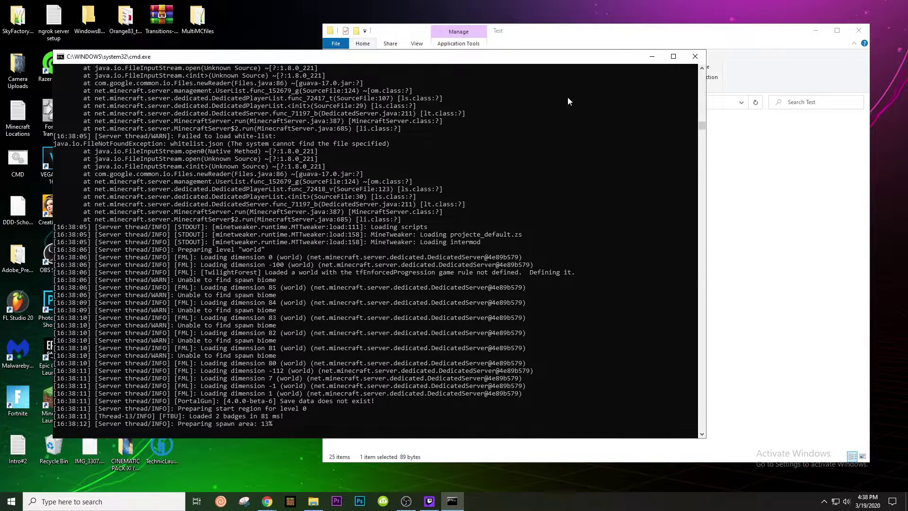
- Minimize the running server console, confirm the backups folder is empty, and return to Test
left_click(651, 57)
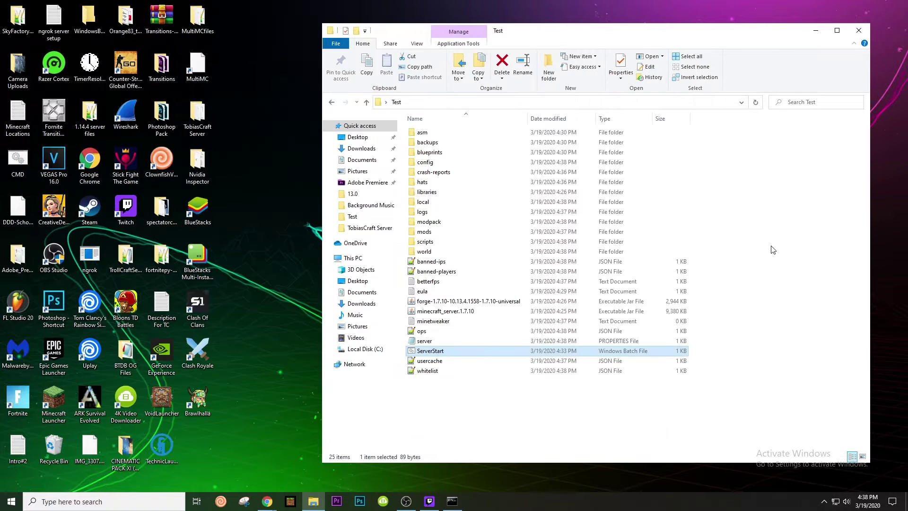
double_click(454, 143)
left_click_drag(435, 139, 869, 330)
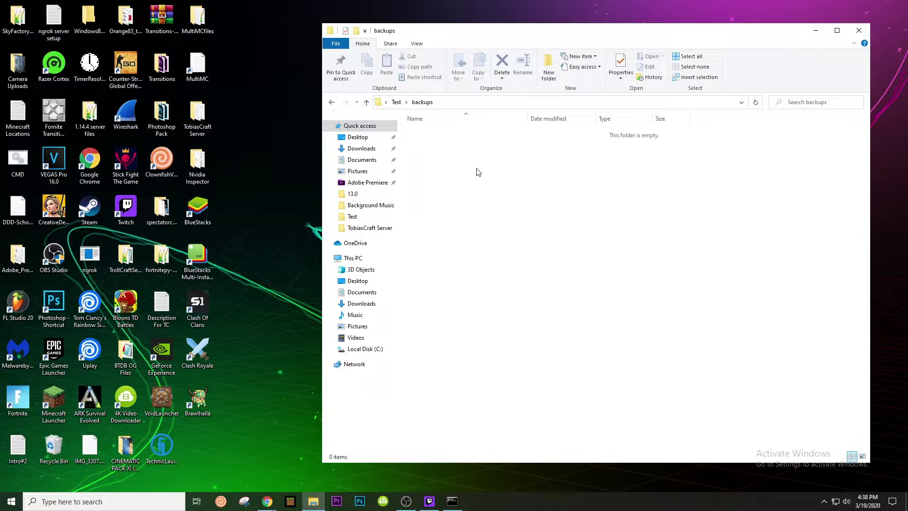
left_click(453, 502)
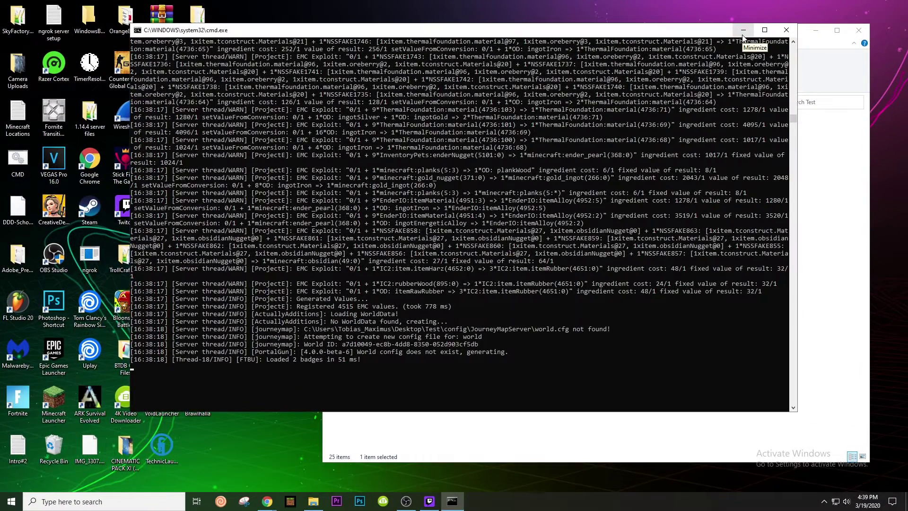
left_click(743, 31)
left_click(208, 68)
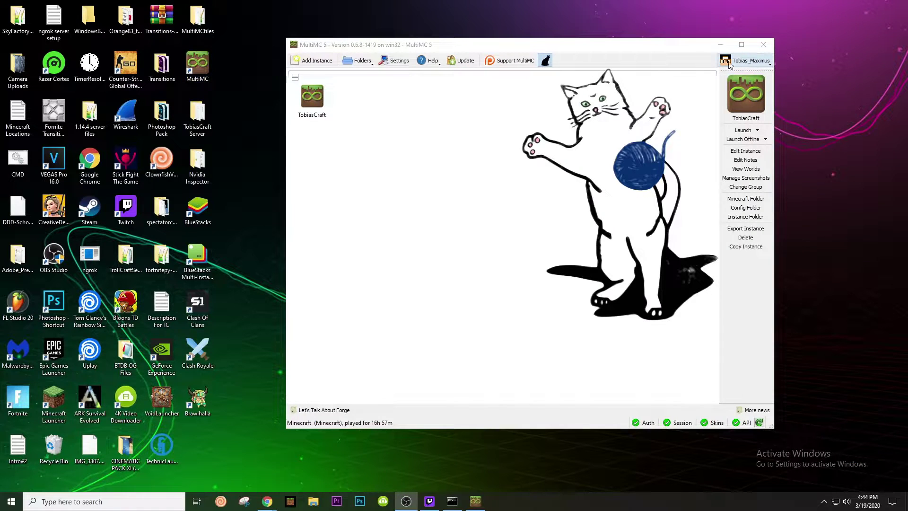
- Add a vanilla Minecraft 1.7.10 instance in MultiMC, launch it, then quit the game
left_click(745, 60)
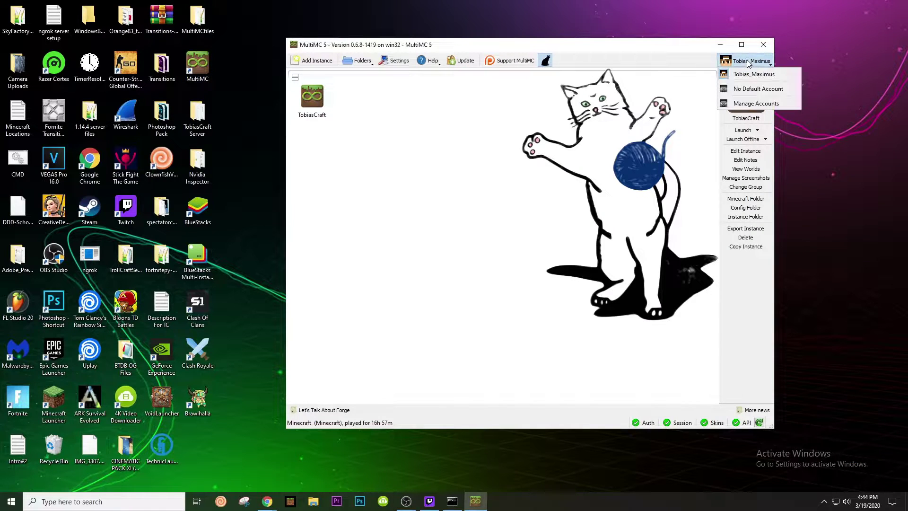
left_click(744, 61)
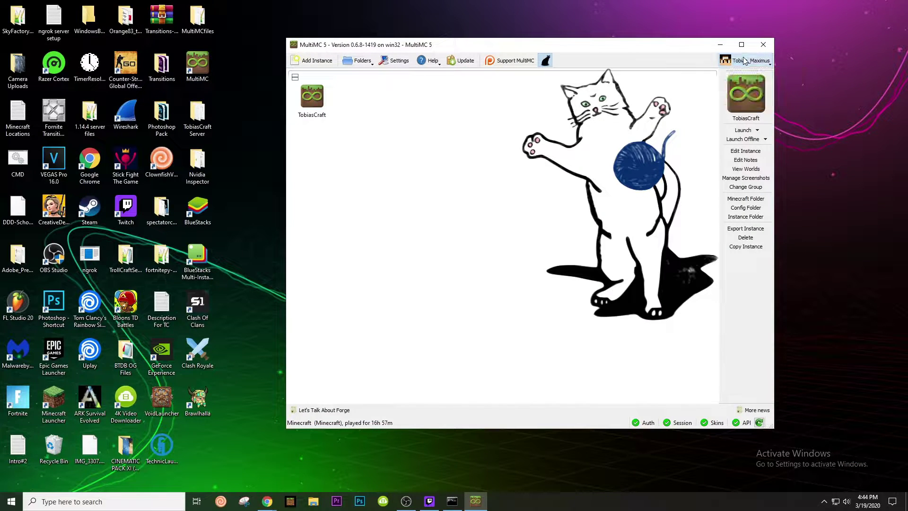
left_click(317, 61)
scroll(433, 271, "down", 9)
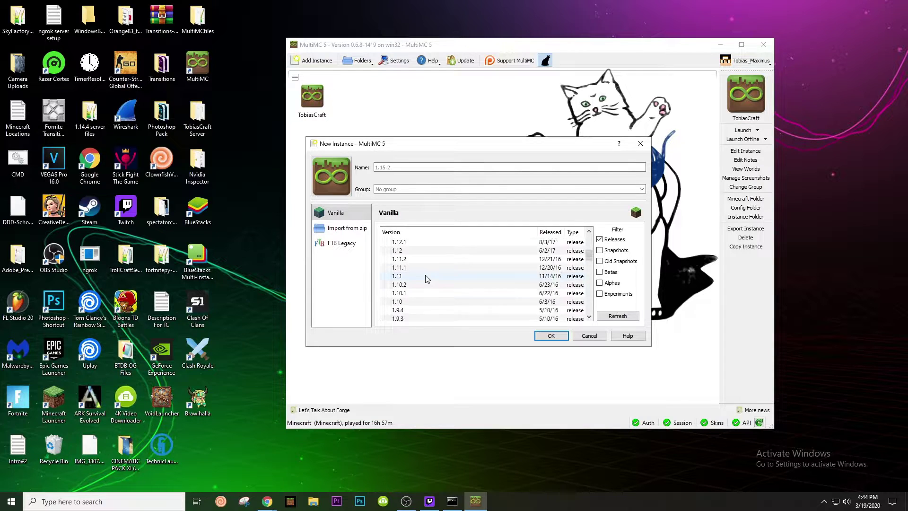
scroll(429, 277, "down", 1)
left_click(440, 282)
scroll(438, 270, "down", 1)
left_click(551, 336)
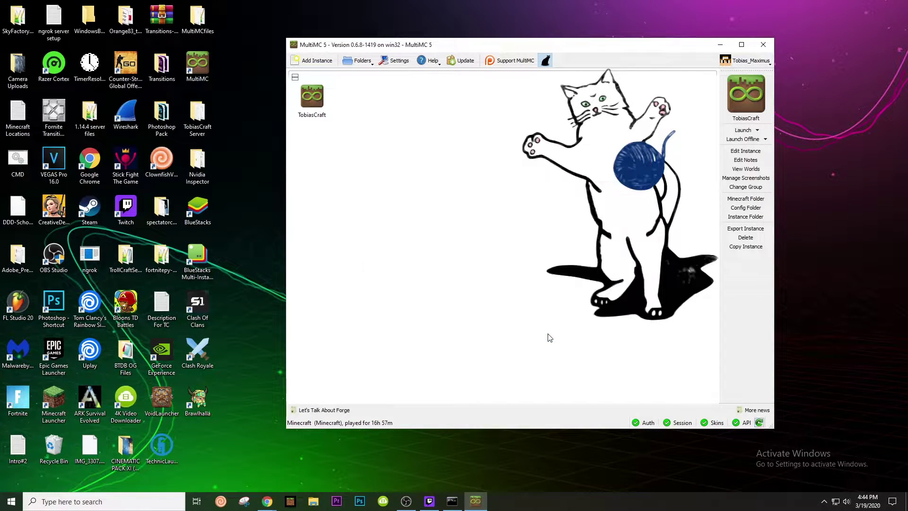
left_click(743, 130)
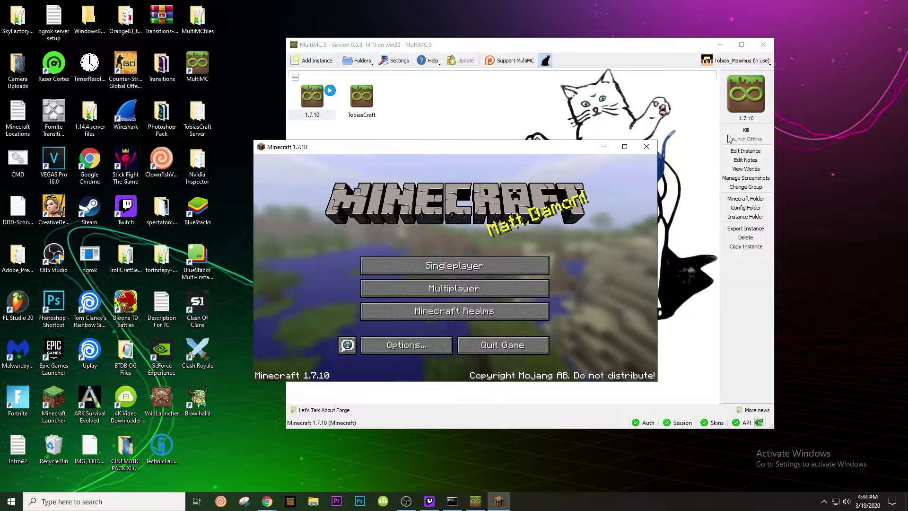
left_click(508, 345)
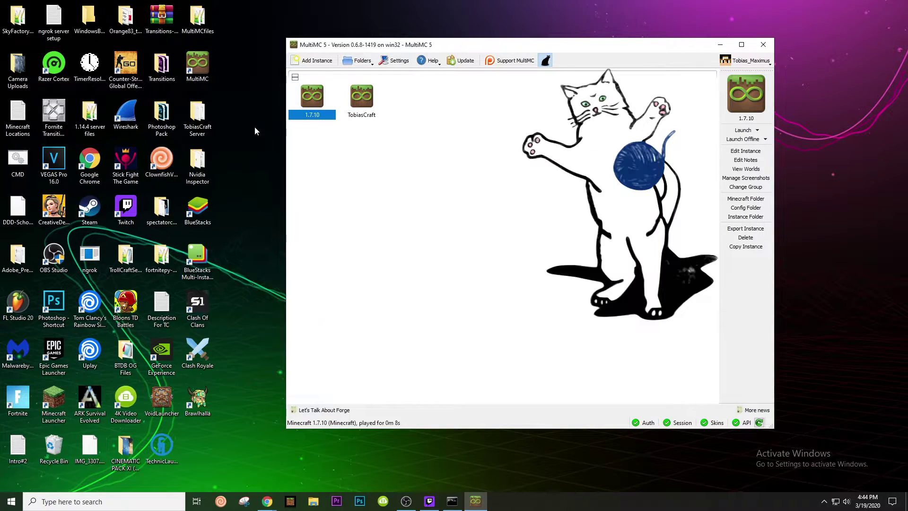
- Install Forge 10.13.4.1558 on the 1.7.10 instance from its Version page
left_click(745, 150)
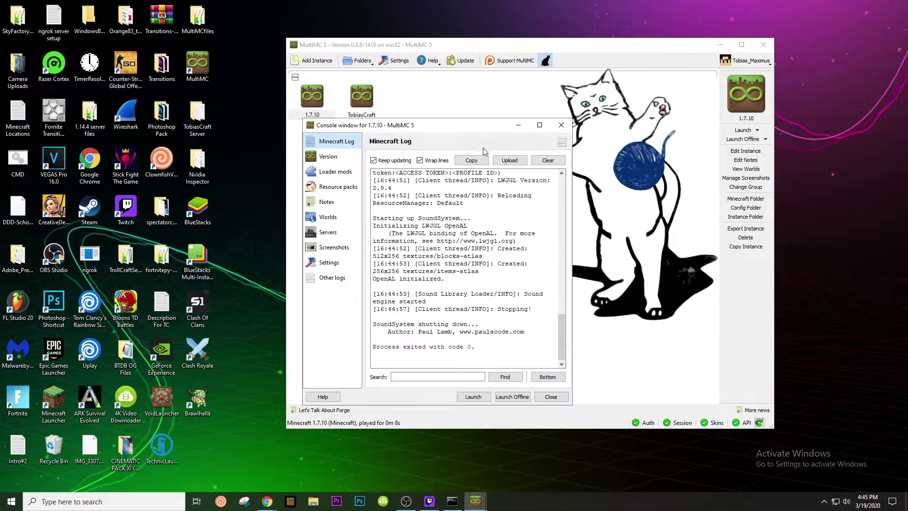
left_click(331, 156)
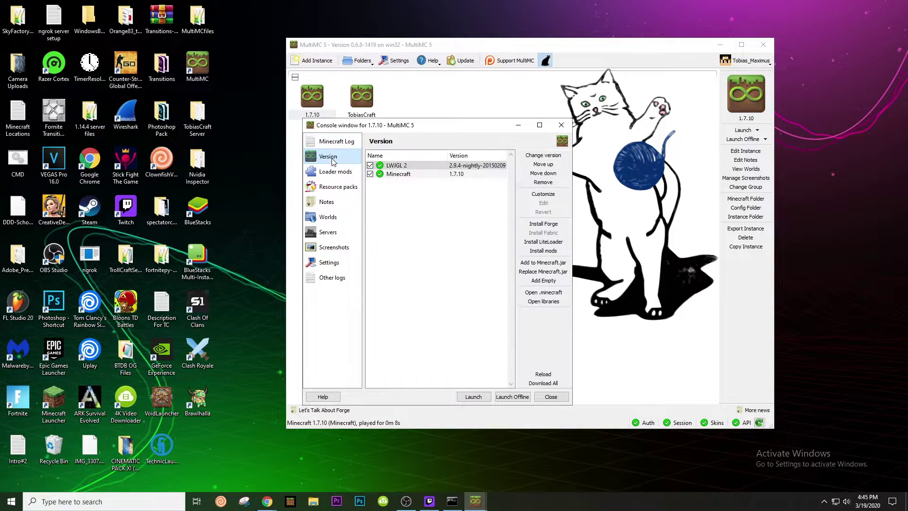
left_click(548, 225)
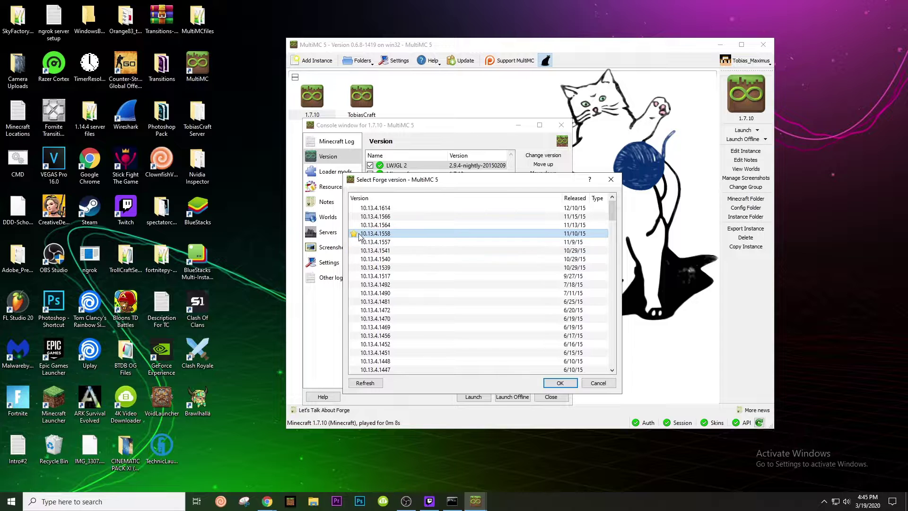
left_click(560, 383)
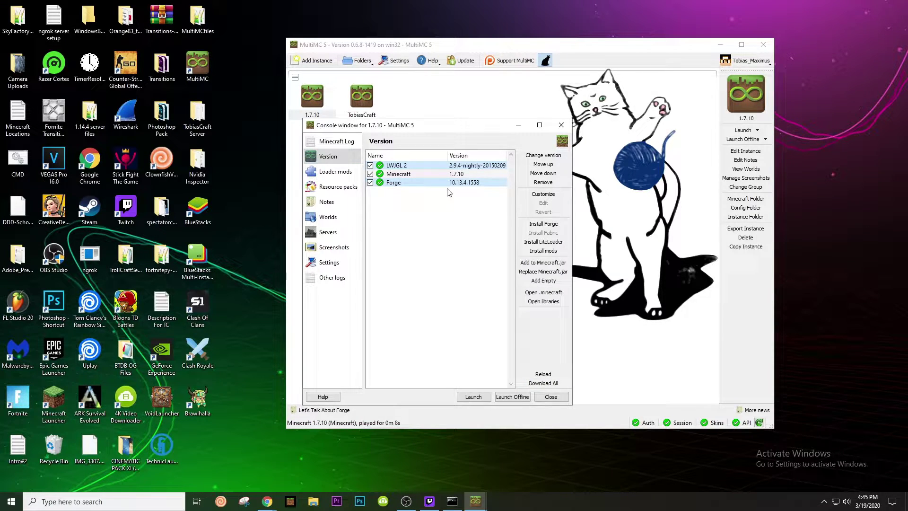
left_click(552, 396)
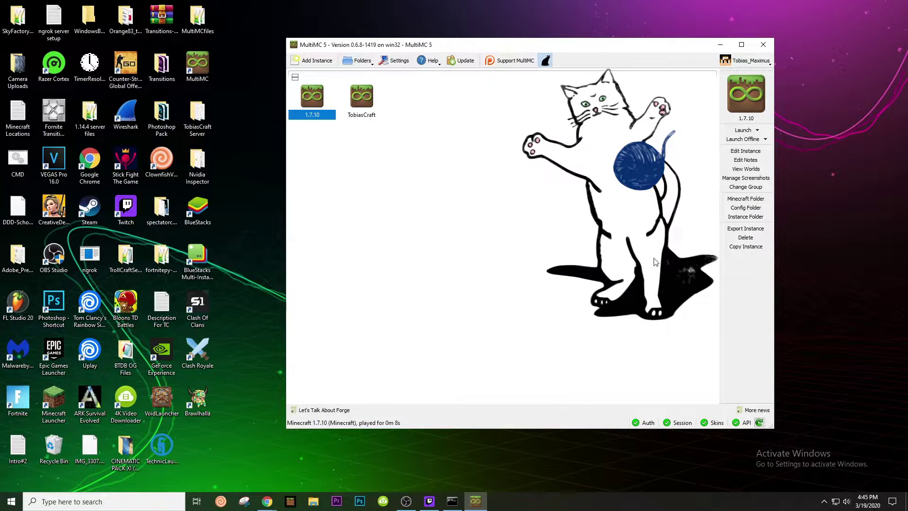
left_click(746, 199)
- Paste the mod files into the instance's mods folder and launch the modded 1.7.10 client
double_click(446, 156)
right_click(446, 197)
left_click(740, 130)
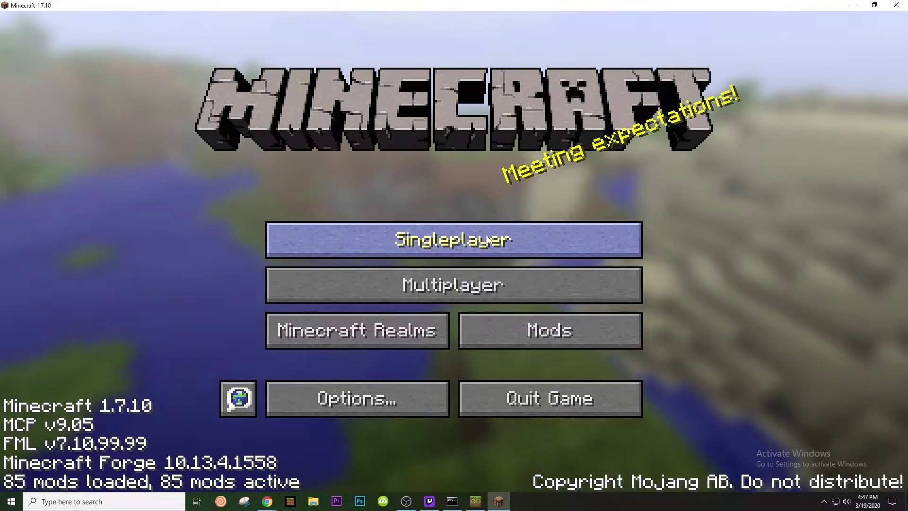
- Add a multiplayer server entry named 'Test' with the address 'localhost'
left_click(527, 281)
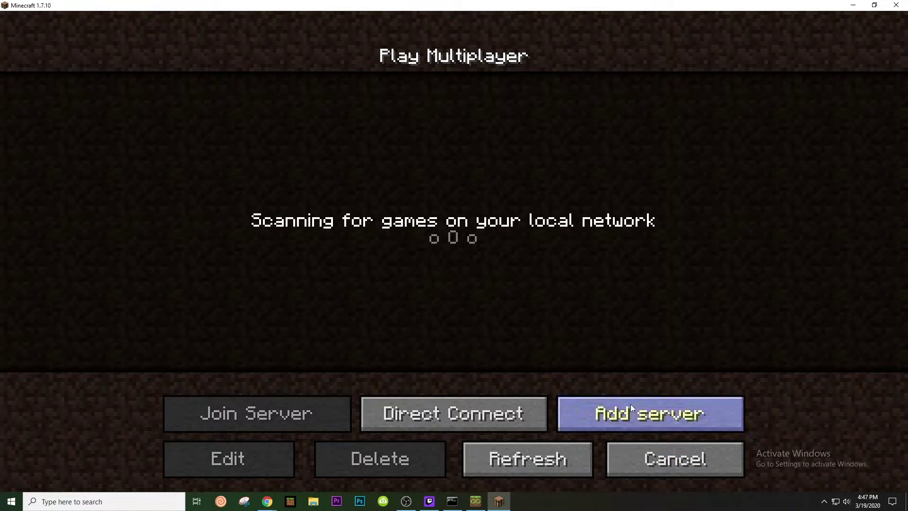
left_click(603, 408)
left_click(358, 235)
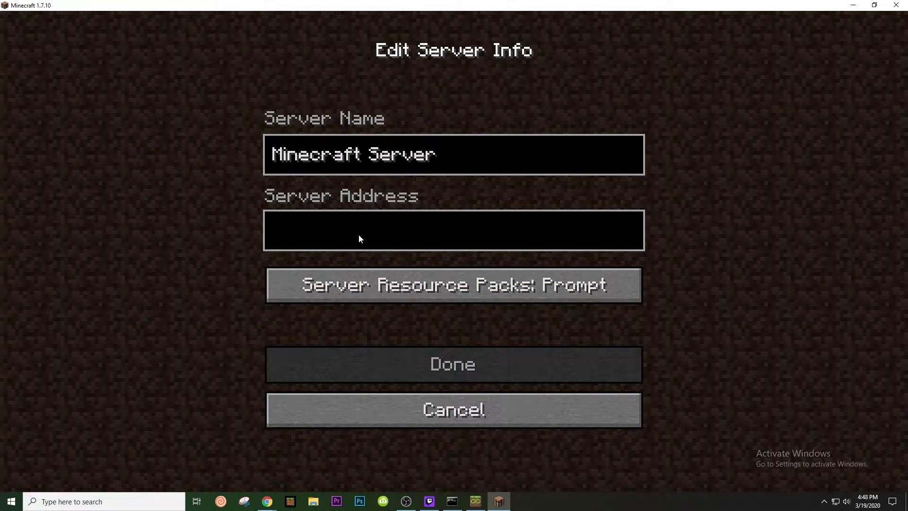
type("localhost")
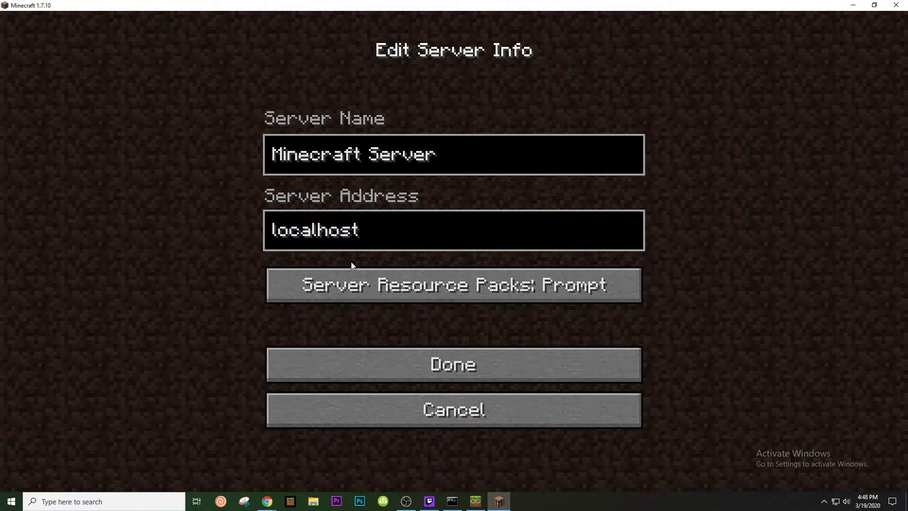
left_click(492, 171)
key("ctrl+a")
type("Test")
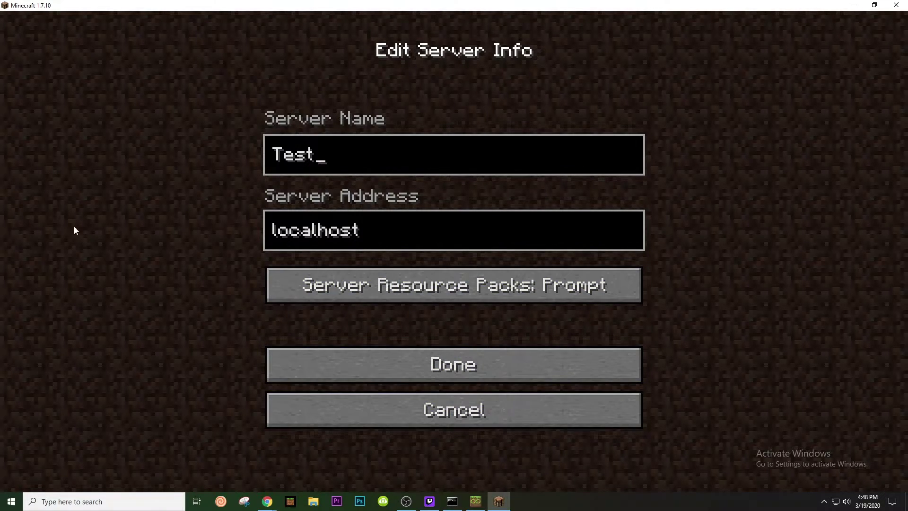
left_click(450, 374)
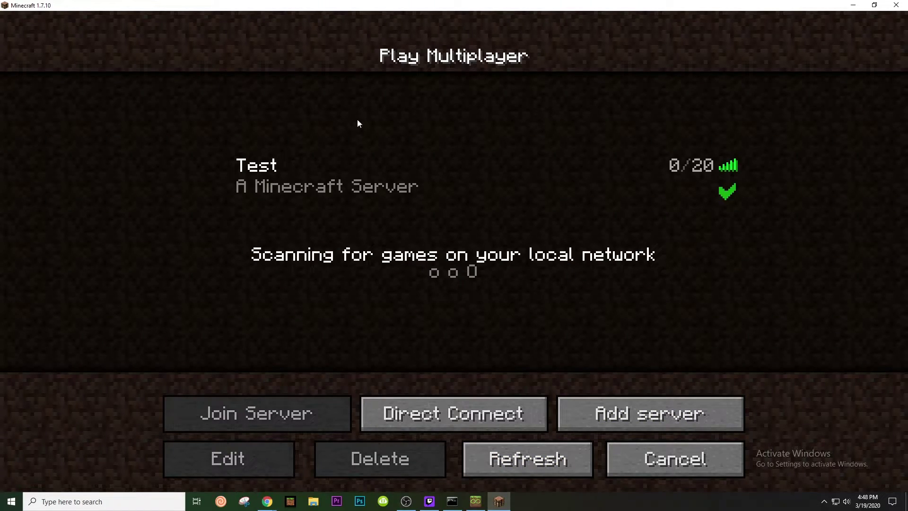
left_click(460, 505)
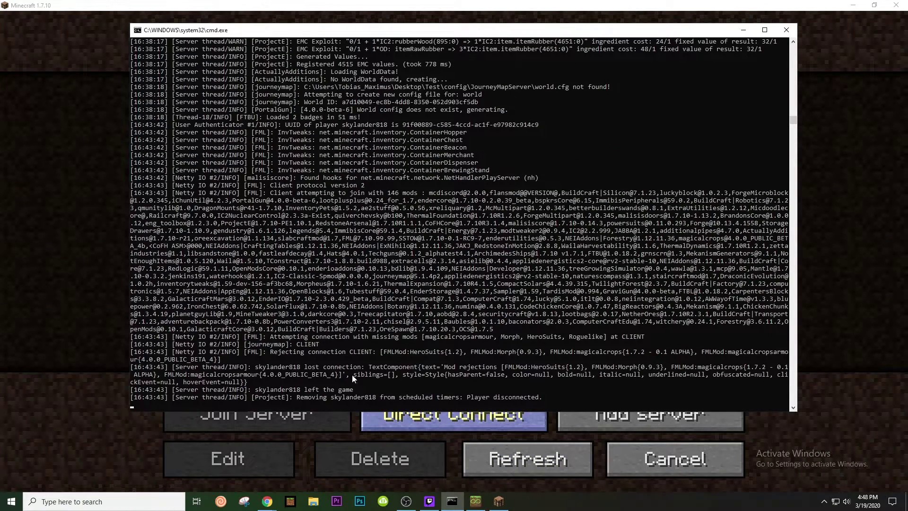
- Join the Test server at localhost, walk briefly, then pause and bring the server console forward
left_click(507, 457)
double_click(623, 188)
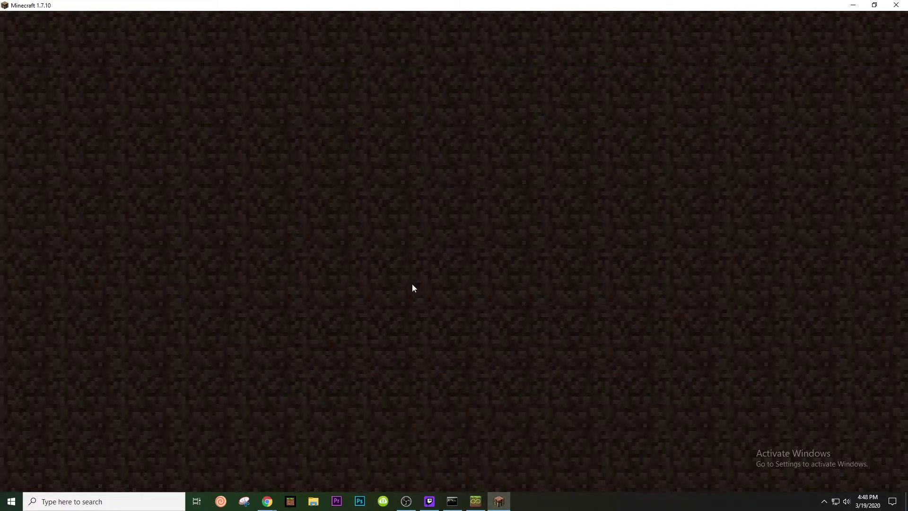
key("w")
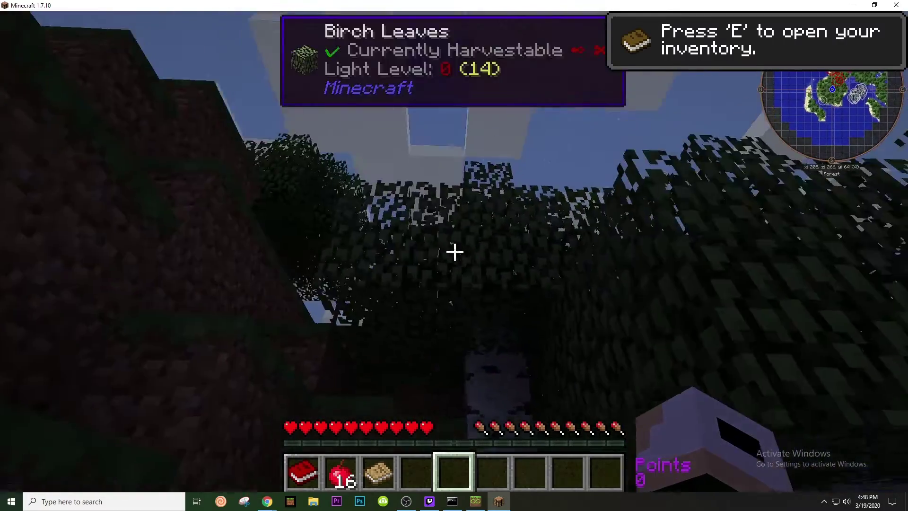
key("Escape")
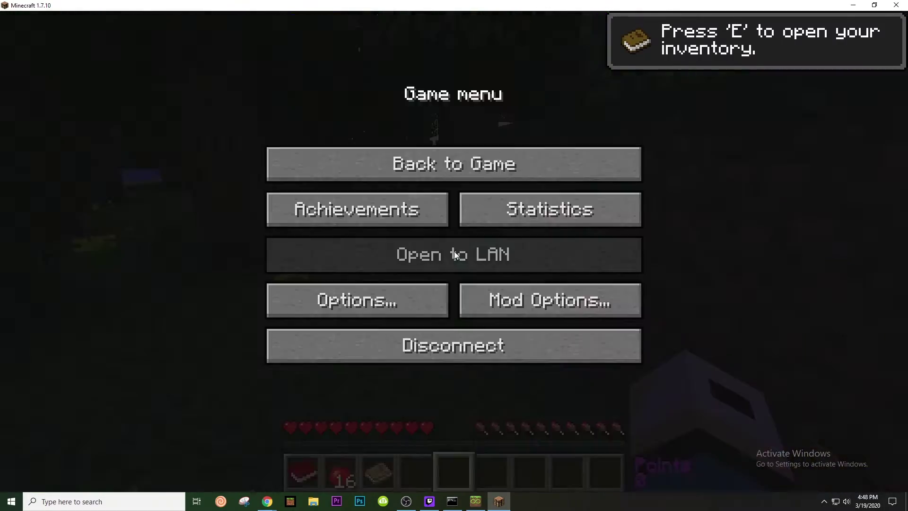
left_click(456, 501)
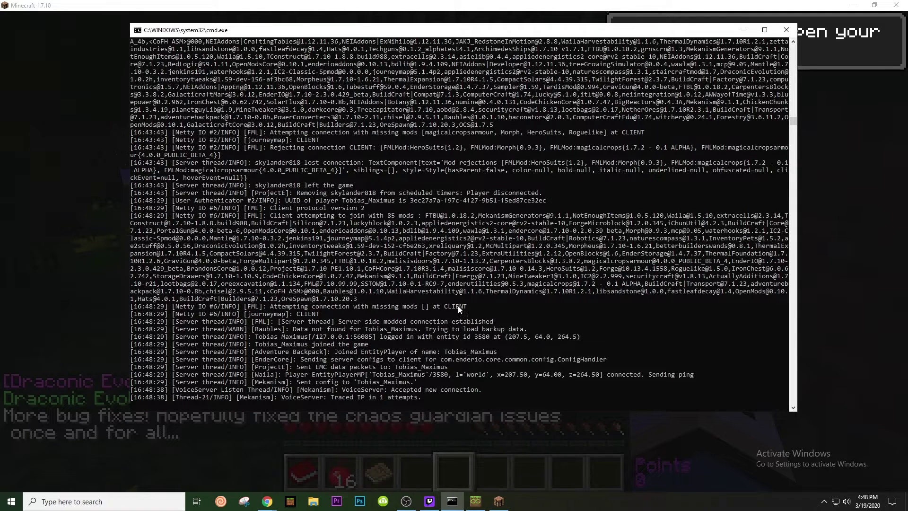
- Grant the joined player operator status with the op command in the server console
left_click_drag(299, 383, 412, 385)
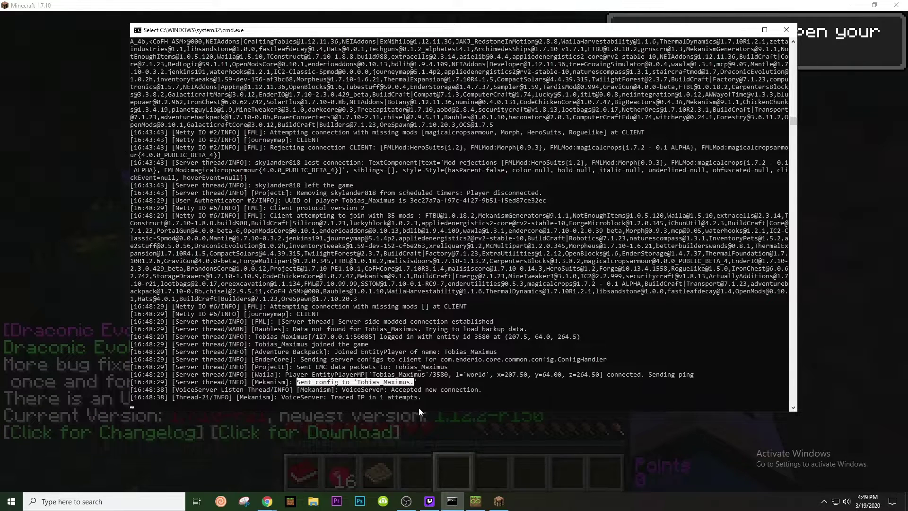
key("Return")
type("opo")
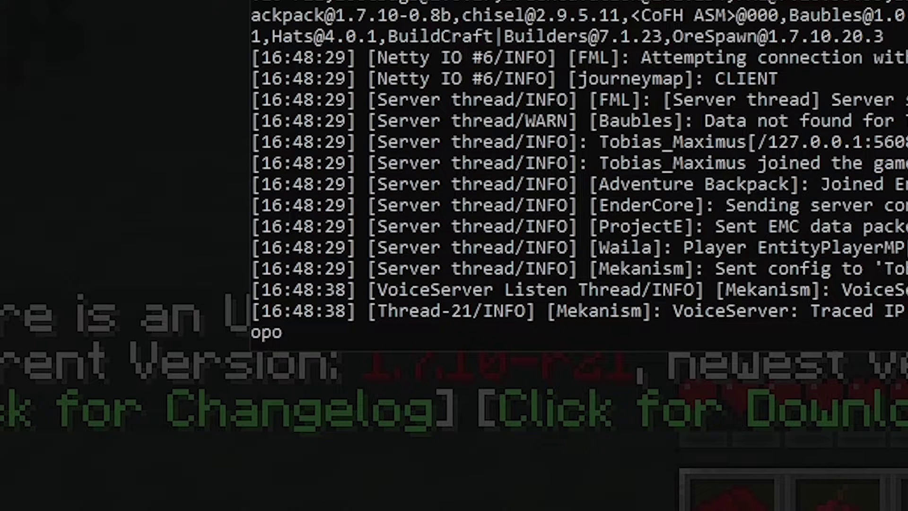
key("BackSpace")
type("tobias")
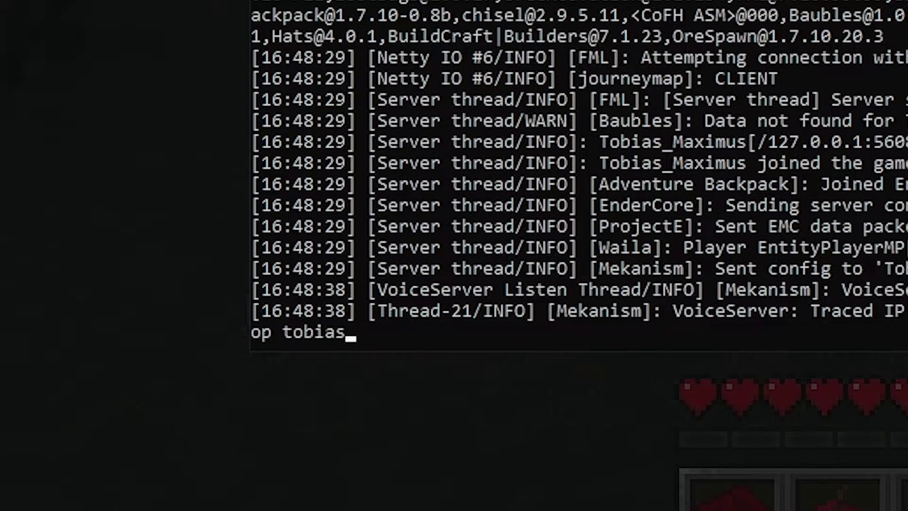
type("_maximus")
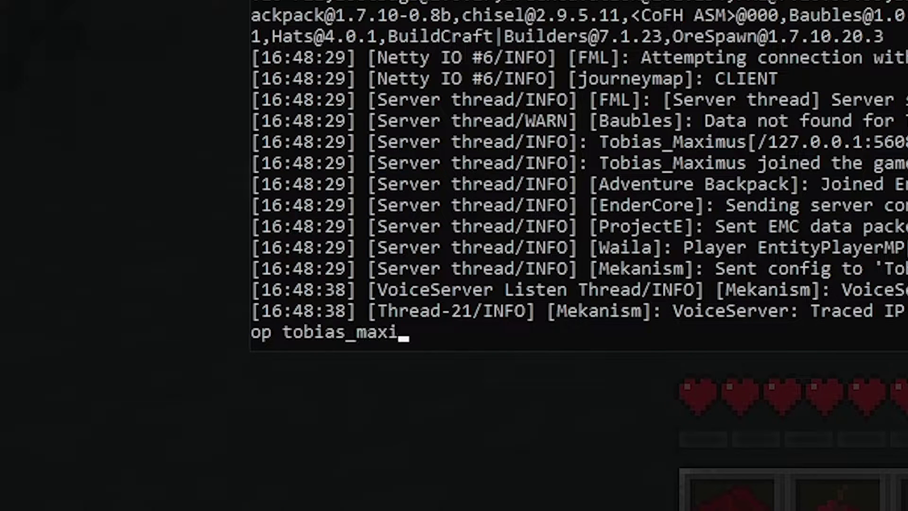
key("Return")
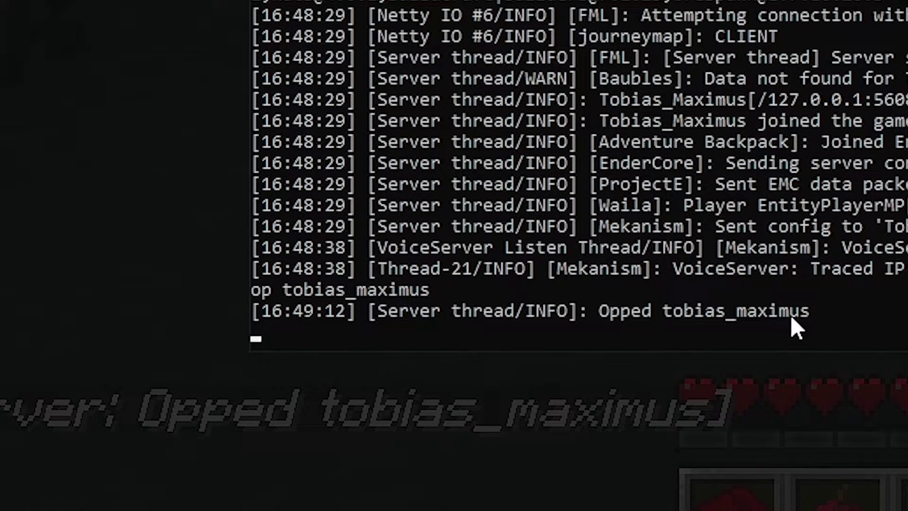
left_click(603, 434)
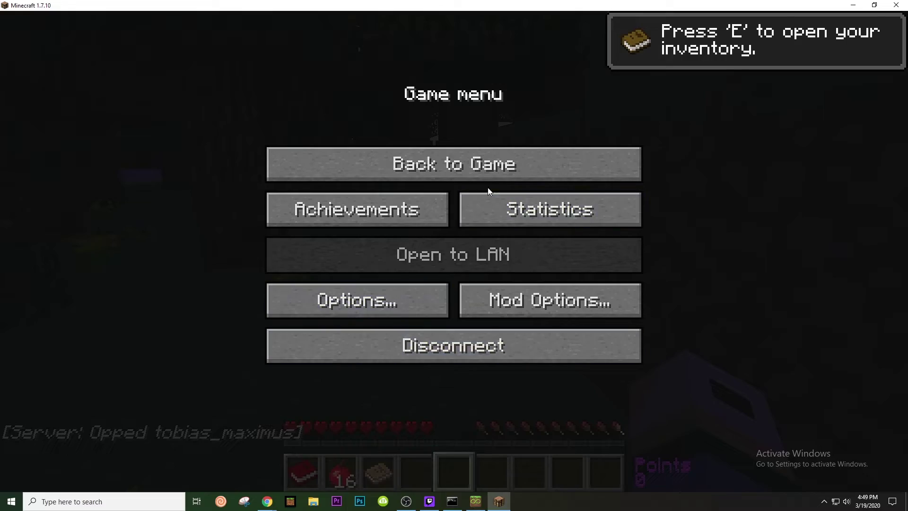
- Switch the player to creative mode with /gamemode 1 and fly up above the trees
key("Escape")
key("slash")
type("gamemod")
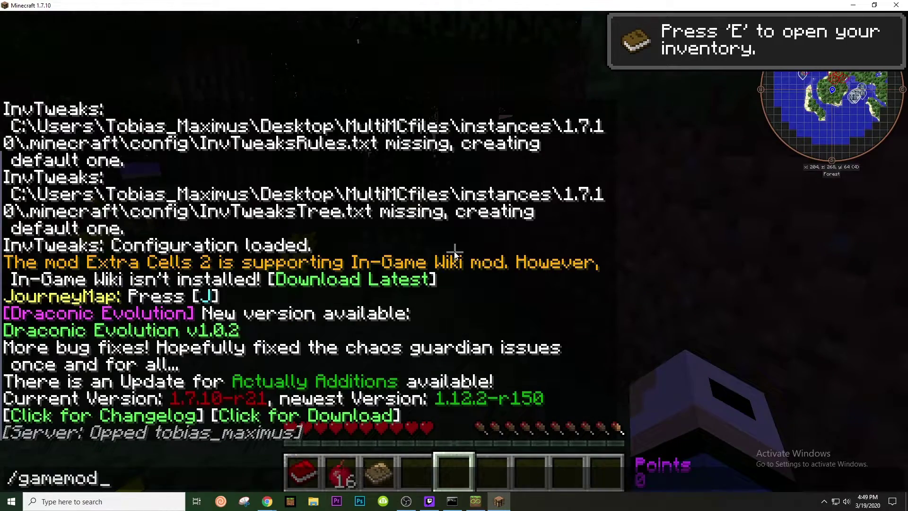
type("e 1")
key("Return")
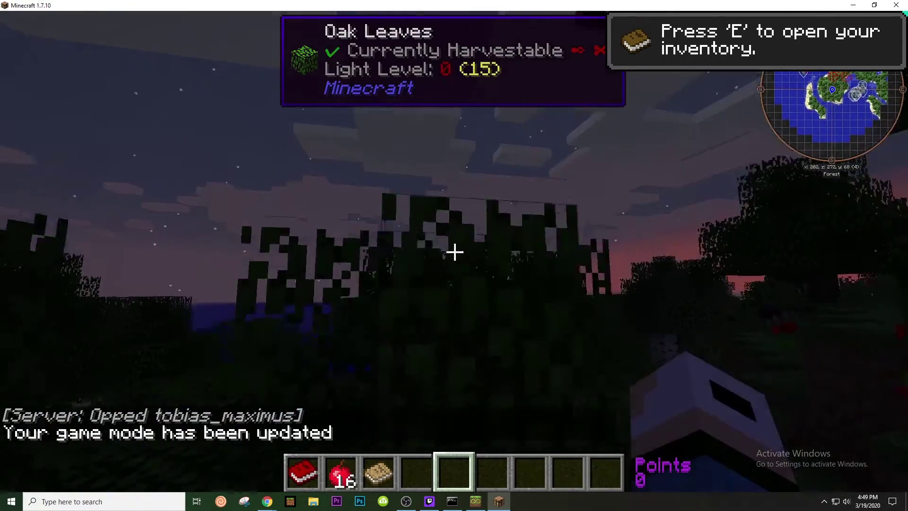
key("space")
key("space")
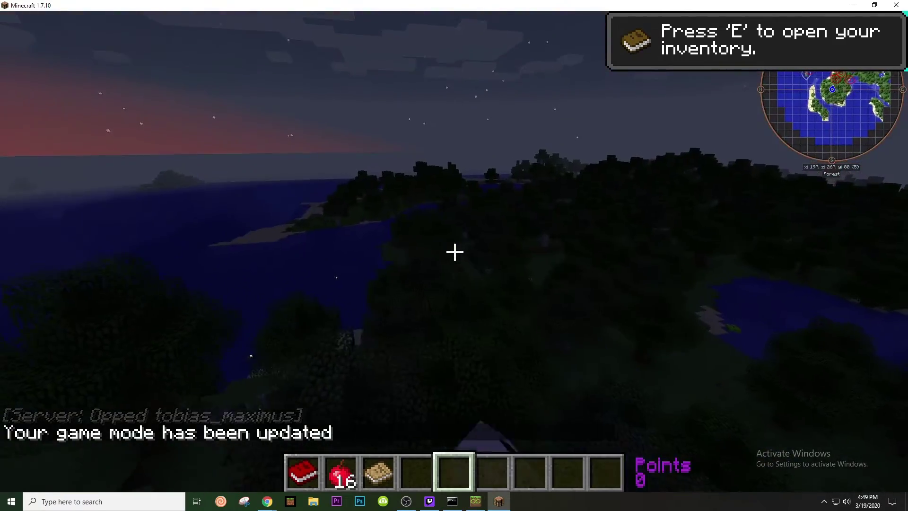
- Browse the creative inventory tabs, fly over the island, then disconnect from the server
key("e")
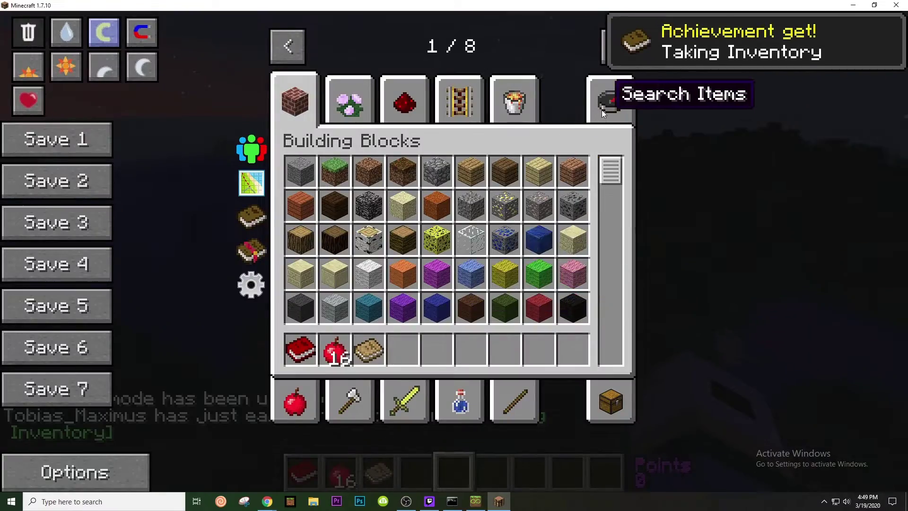
left_click(611, 99)
left_click(612, 402)
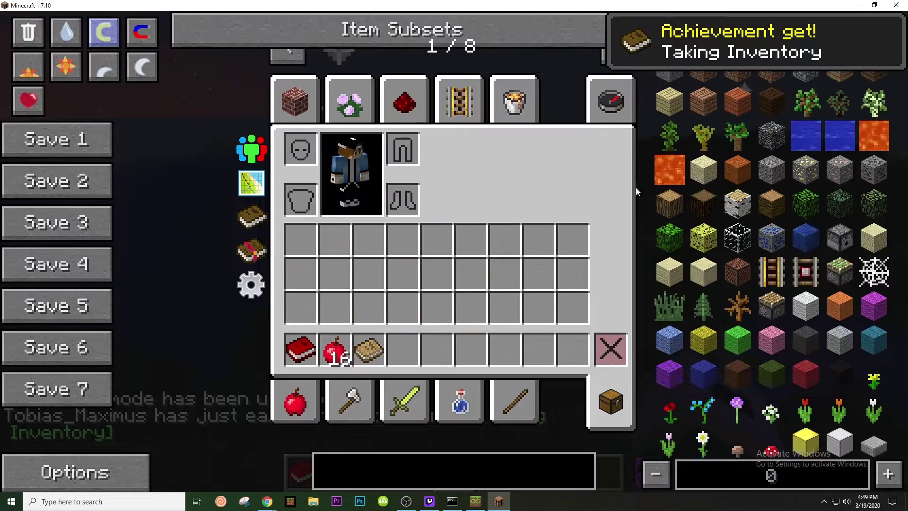
key("e")
key("w")
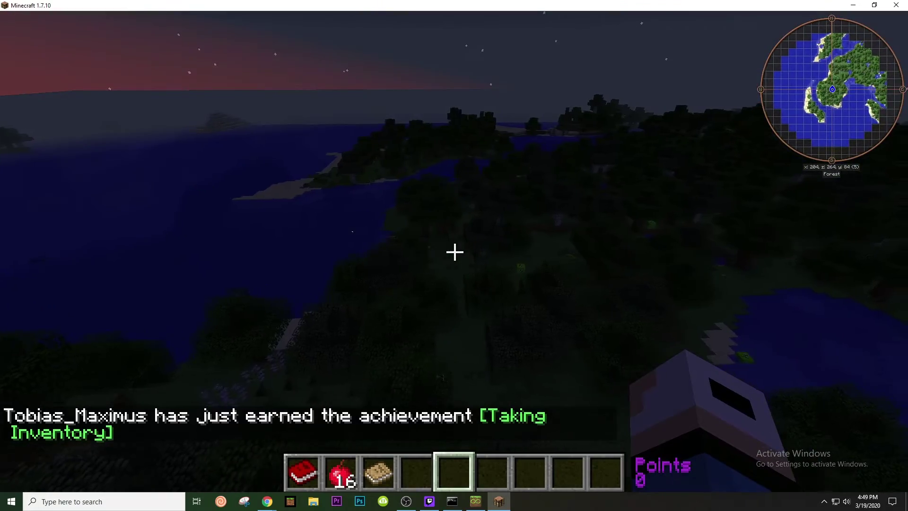
key("w")
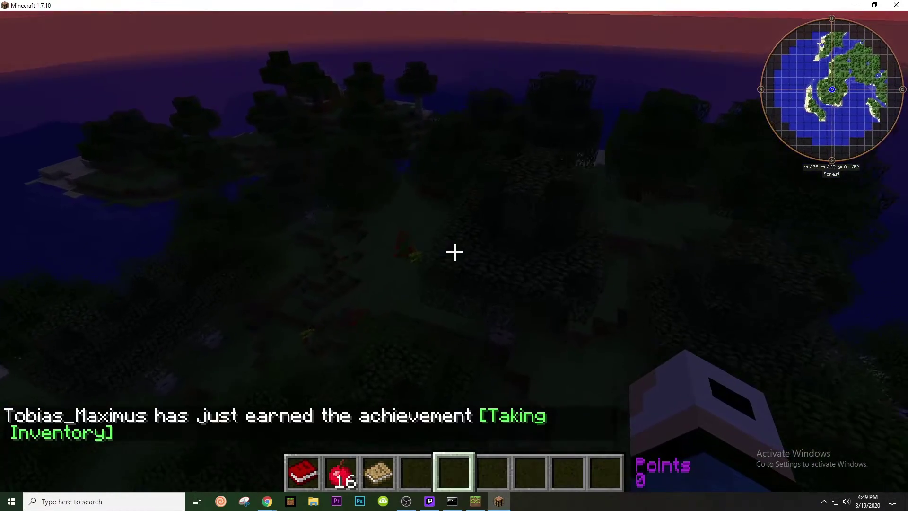
key("Escape")
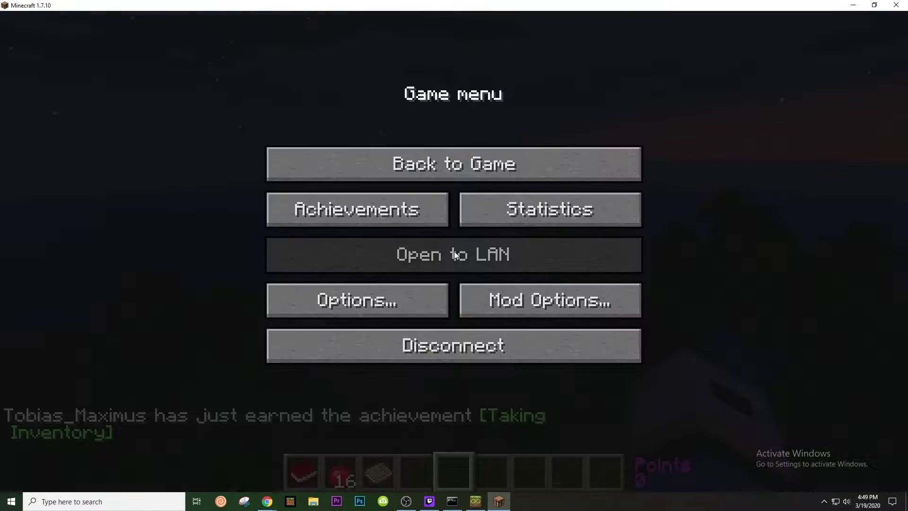
left_click(469, 353)
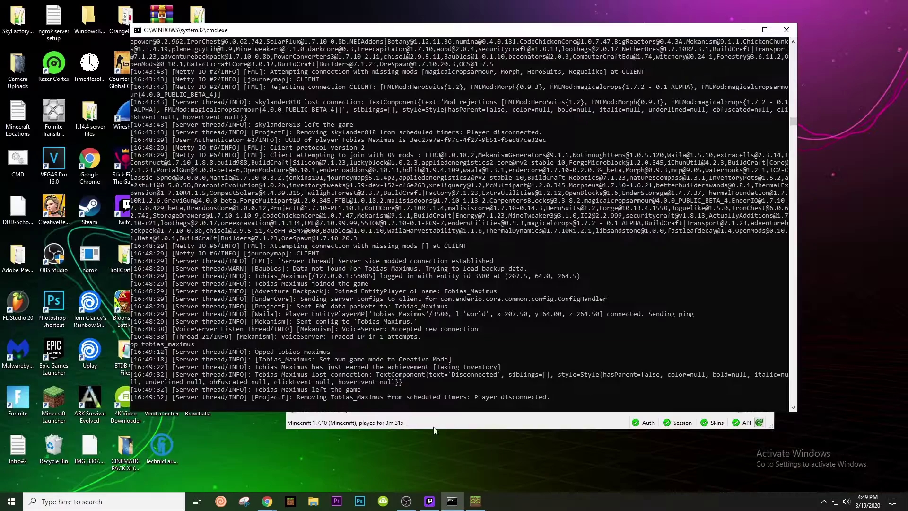
- Stop the Forge server, close its console, MultiMC and Twitch, and bring up the Run dialog
key("Return")
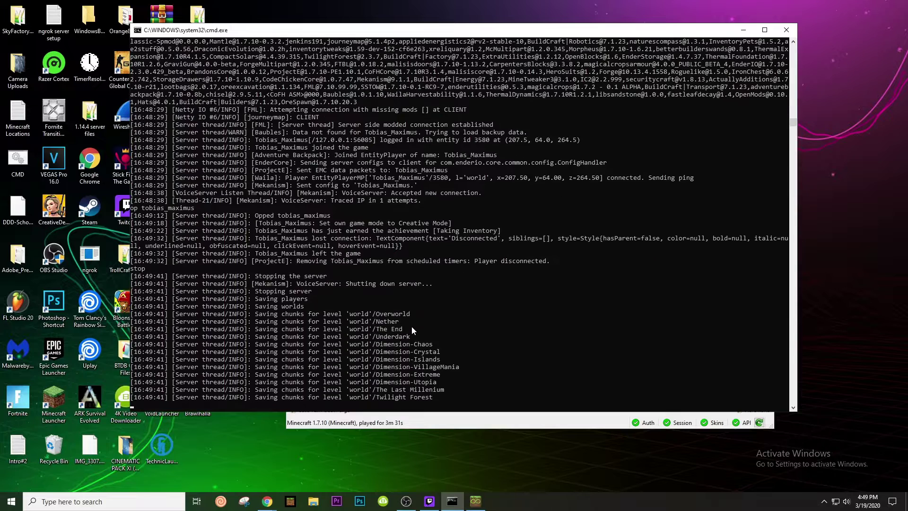
key("Return")
left_click(762, 45)
mouse_move(429, 500)
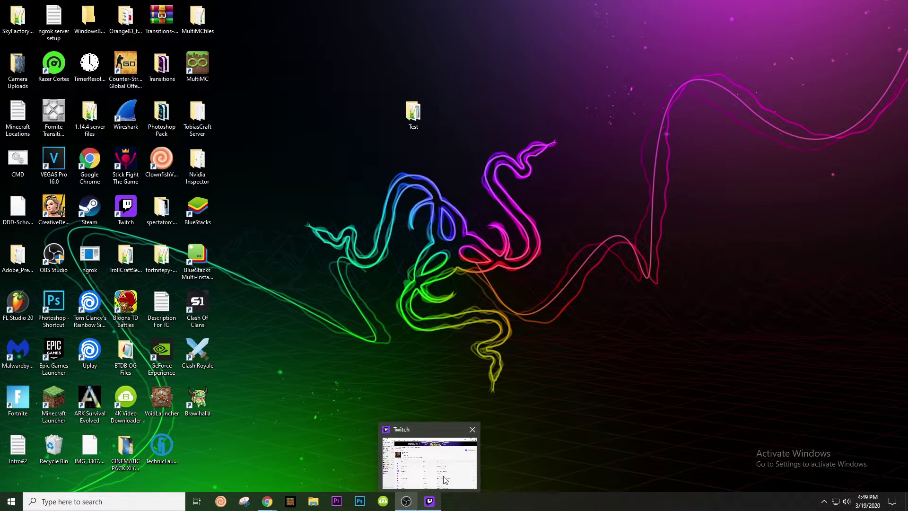
left_click(472, 430)
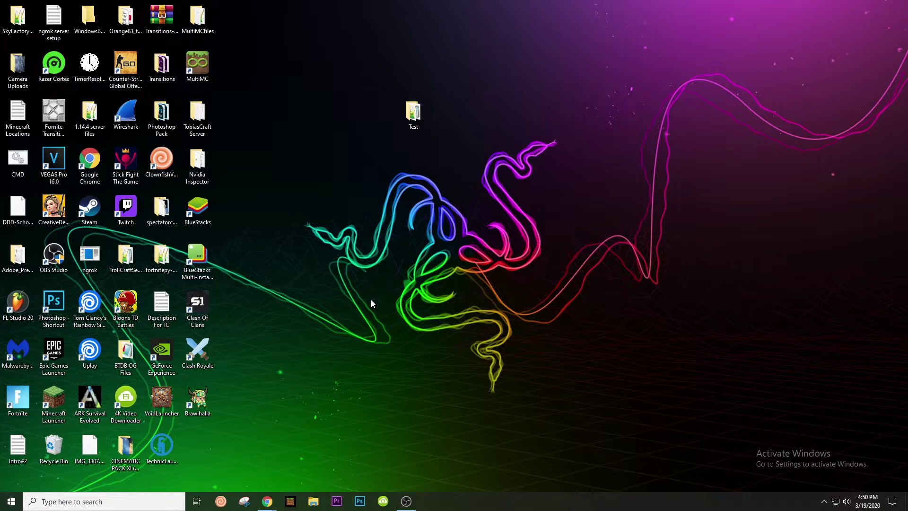
key("super+r")
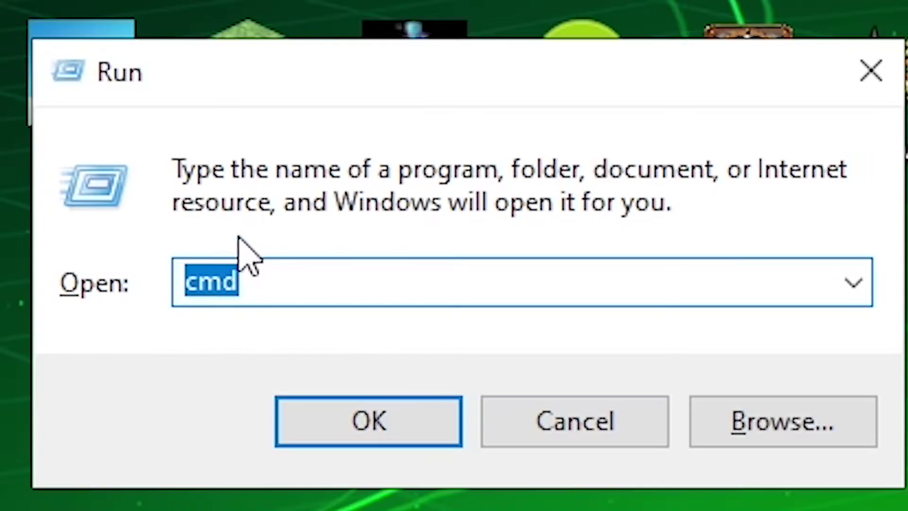
- Open Command Prompt via cmd and run ipconfig to list the network configuration
type("cmd")
key("Return")
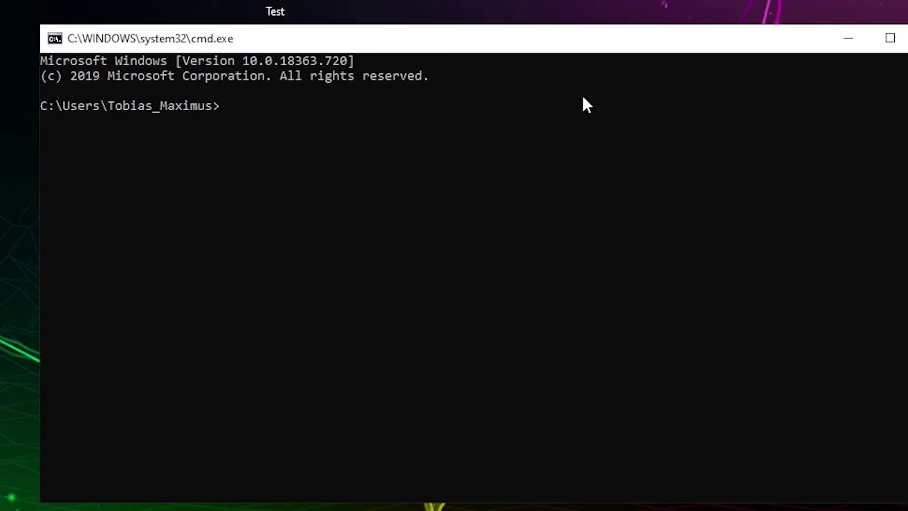
type("ipcon")
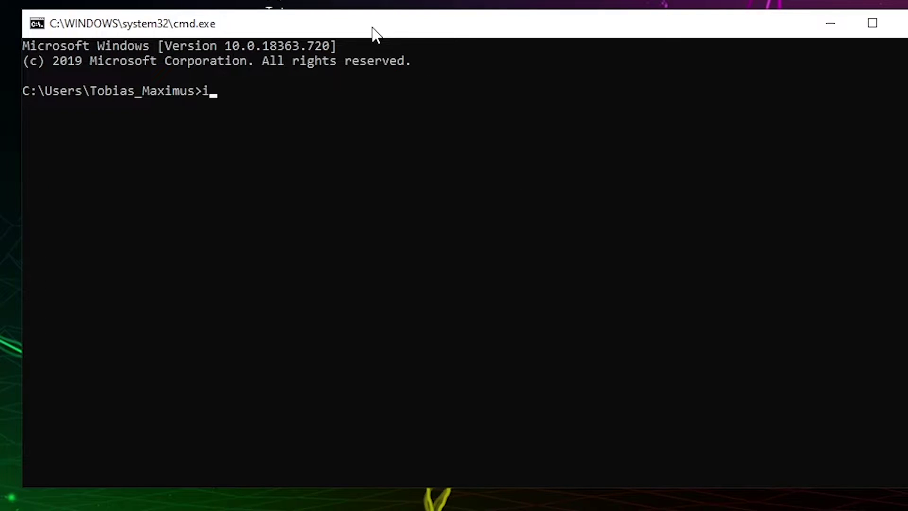
type("fig")
key("Return")
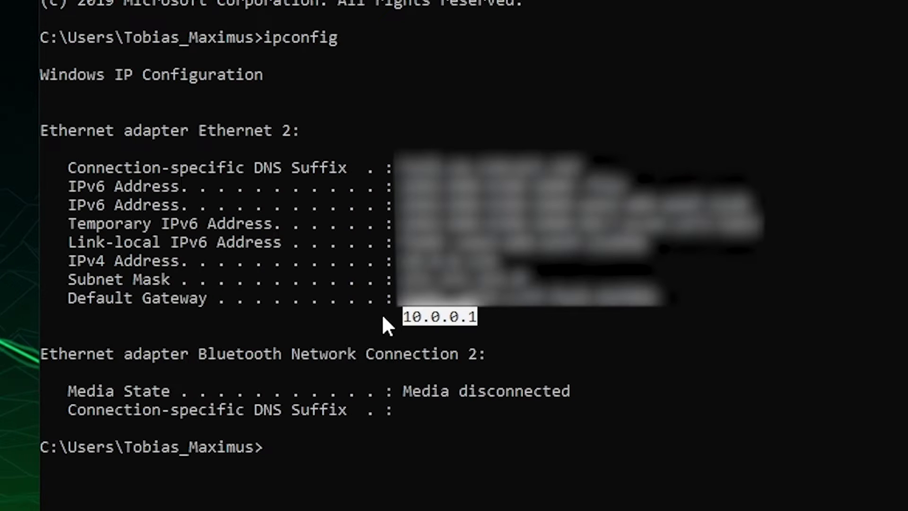
- Select the default gateway 10.0.0.1 and enter it in Chrome's address bar
left_click_drag(59, 297, 207, 299)
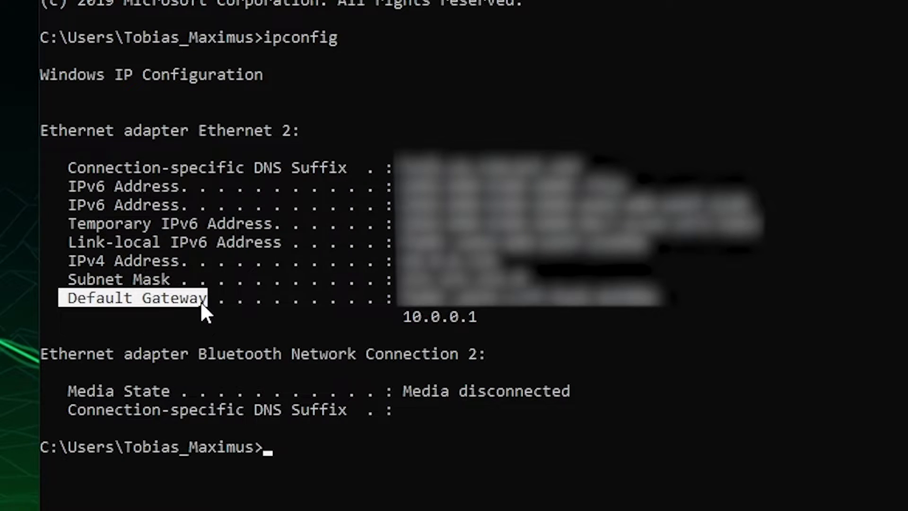
left_click_drag(486, 316, 404, 316)
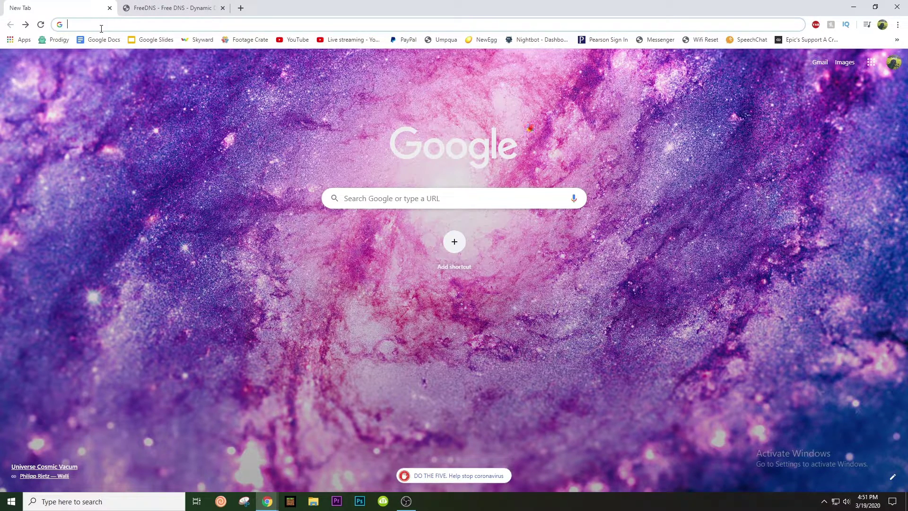
type("10.0.0.1")
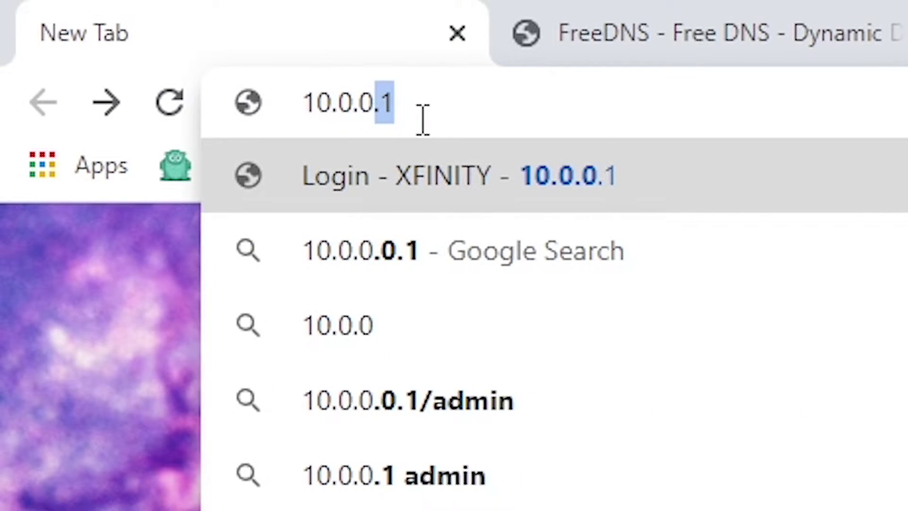